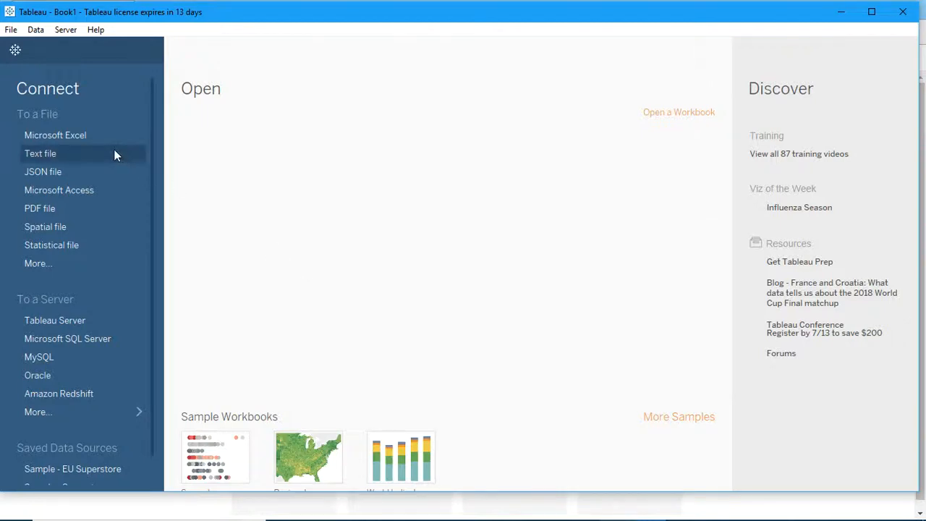
- Connect to the Superstore.xls Excel workbook and add its Orders sheet to the data source
{"action": "left_click", "coordinate": [74, 135]}
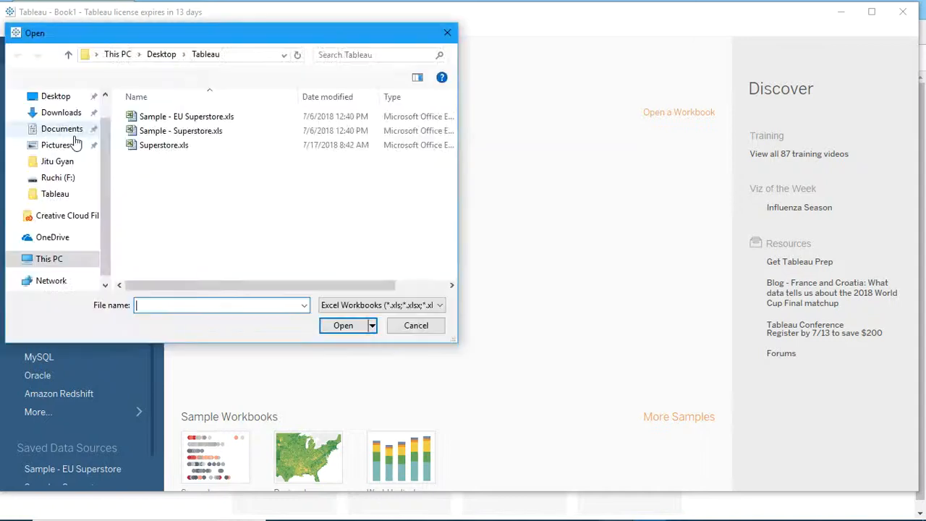
{"action": "left_click", "coordinate": [161, 149]}
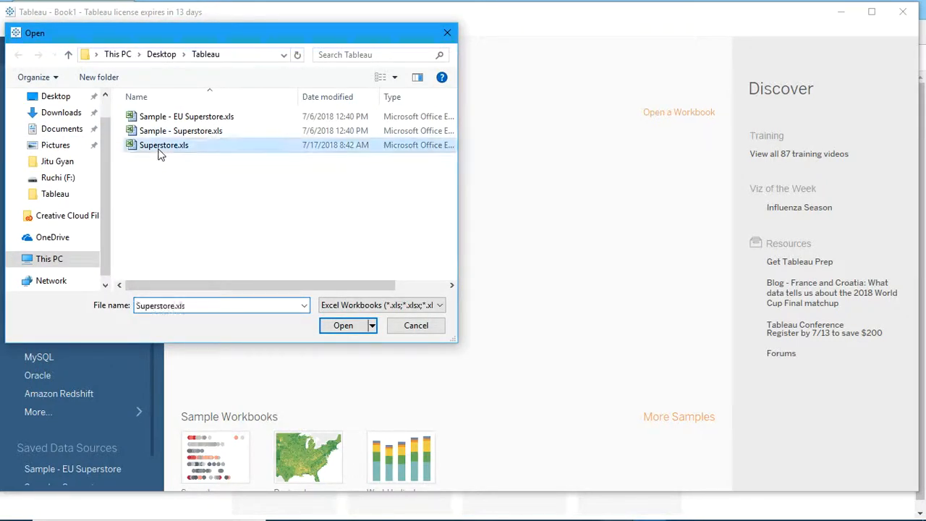
{"action": "left_click", "coordinate": [343, 325]}
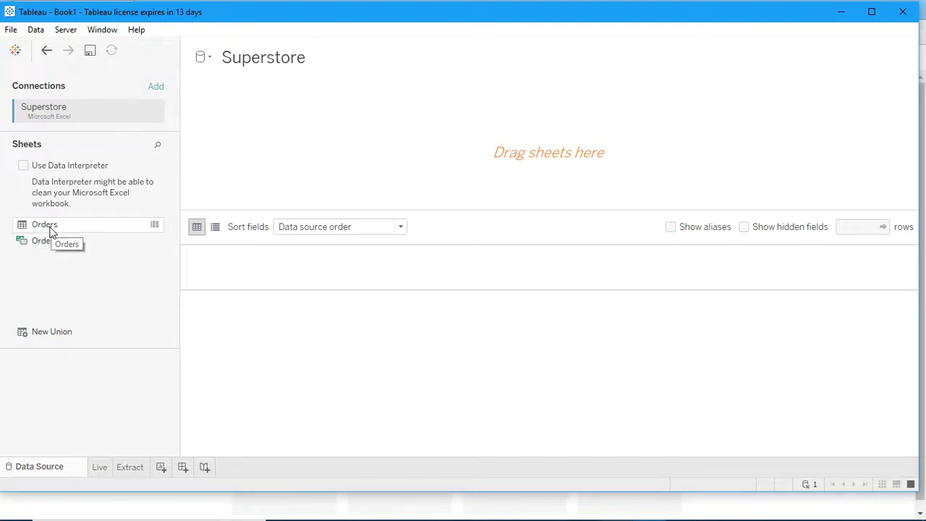
{"action": "left_click_drag", "start_coordinate": [48, 230], "coordinate": [400, 139]}
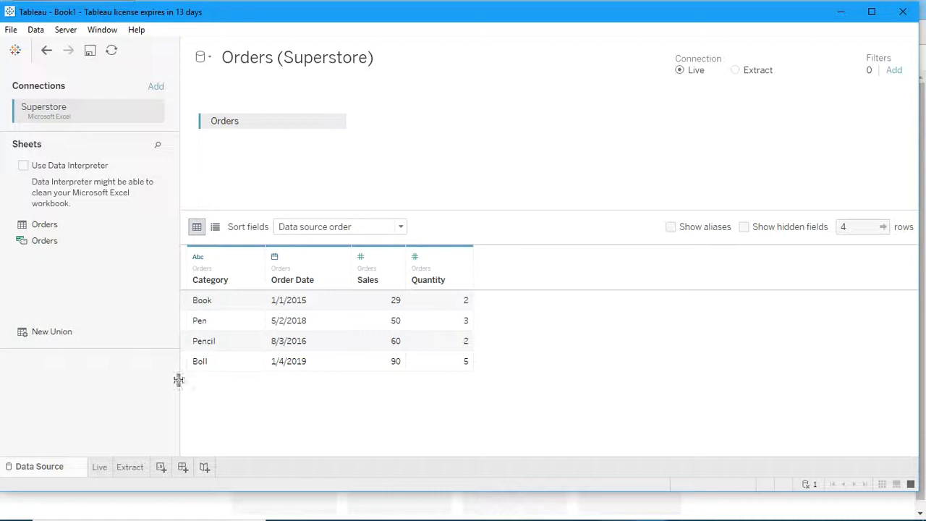
- Open the Live worksheet and place the Order Date dimension on Rows
{"action": "left_click", "coordinate": [100, 468]}
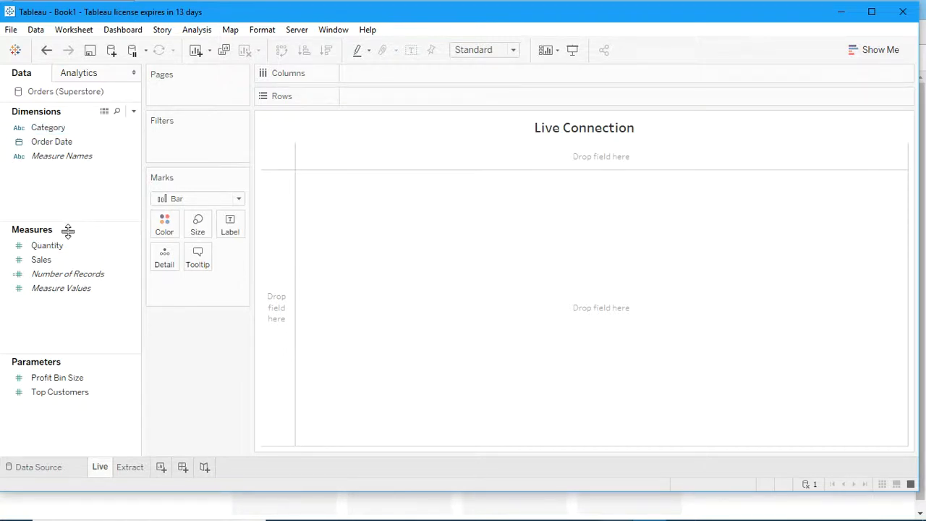
{"action": "left_click", "coordinate": [65, 129]}
{"action": "left_click", "coordinate": [69, 145]}
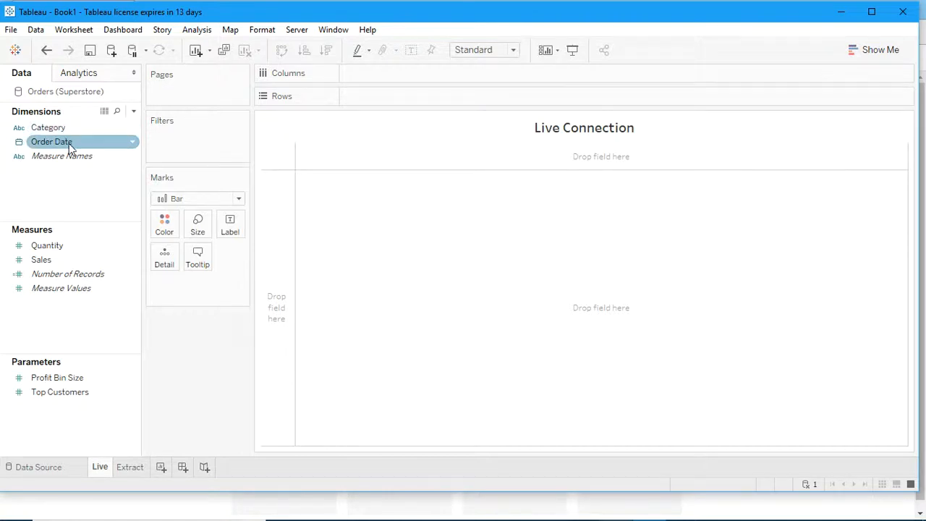
{"action": "left_click", "coordinate": [66, 248]}
{"action": "left_click", "coordinate": [66, 260]}
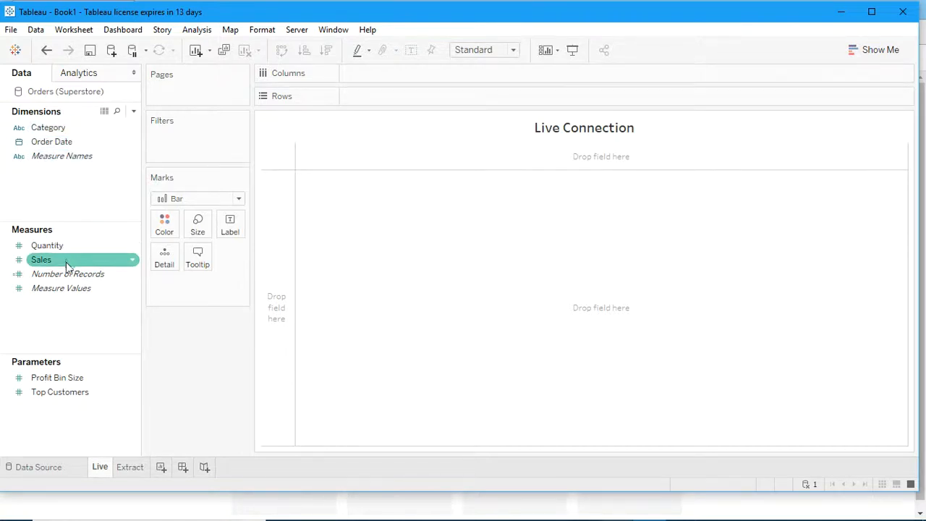
{"action": "left_click", "coordinate": [93, 250]}
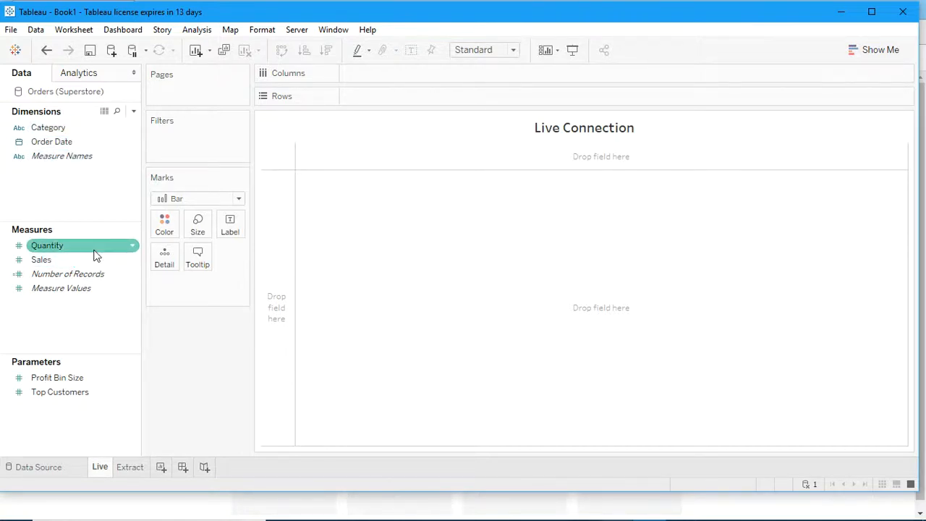
{"action": "left_click", "coordinate": [74, 143]}
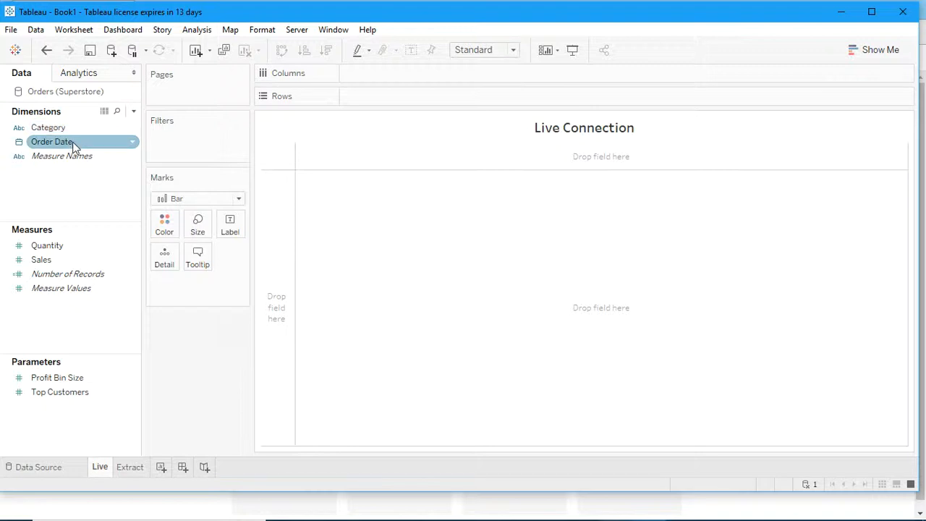
{"action": "left_click_drag", "start_coordinate": [73, 141], "coordinate": [389, 95]}
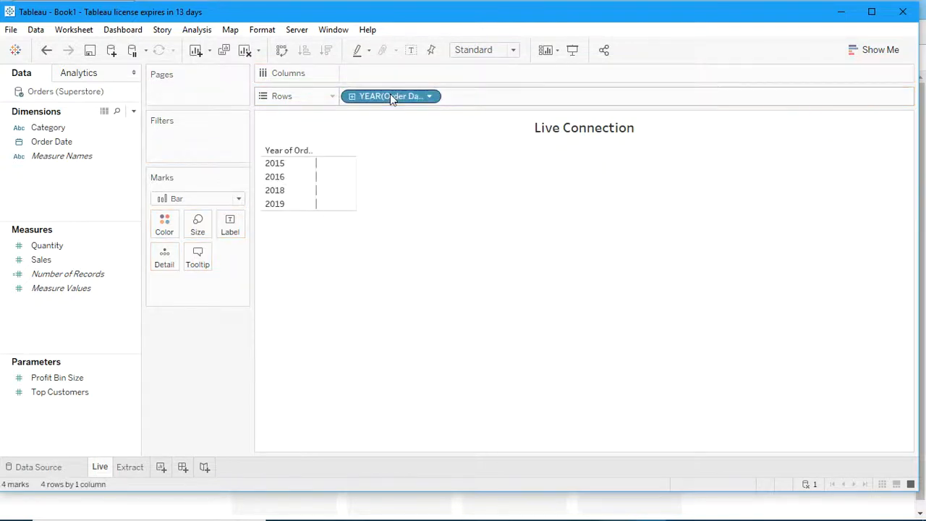
- Change the Order Date field on Rows to a custom date with Month / Day / Year detail
{"action": "left_click", "coordinate": [430, 97]}
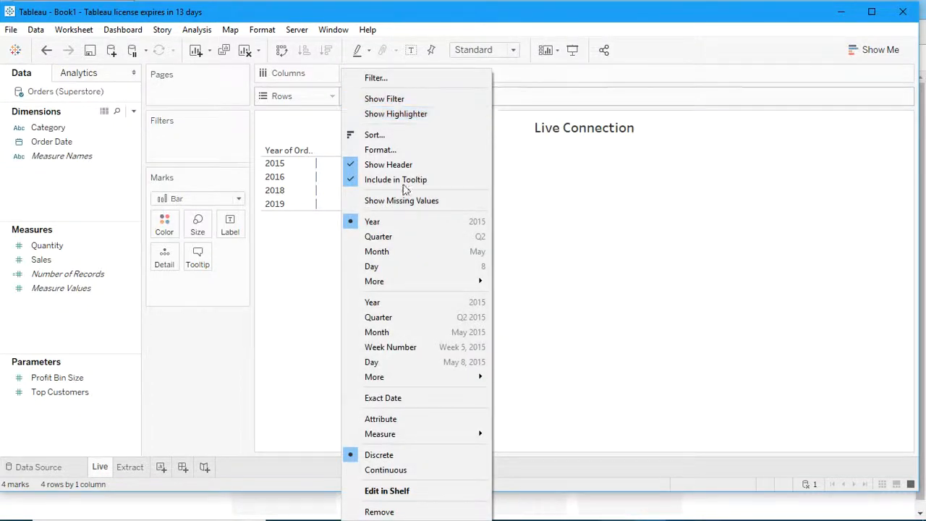
{"action": "mouse_move", "coordinate": [486, 285]}
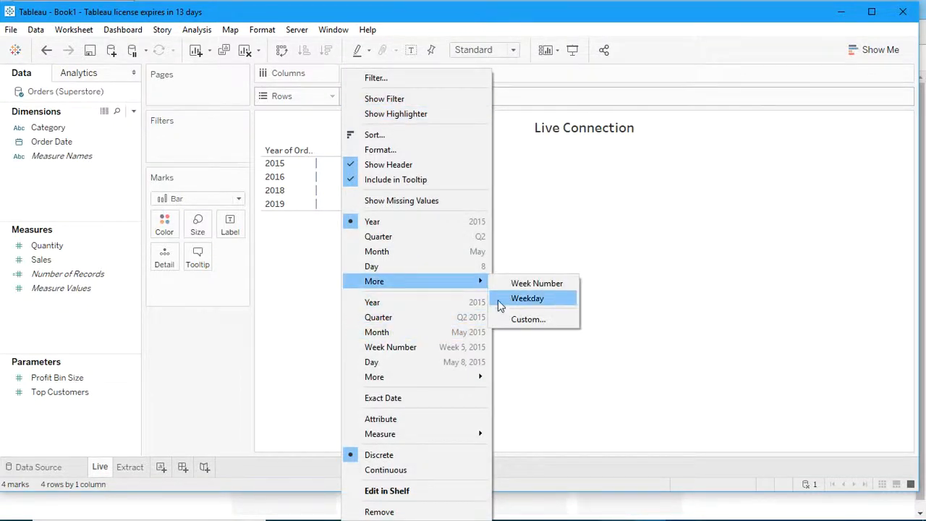
{"action": "left_click", "coordinate": [515, 325]}
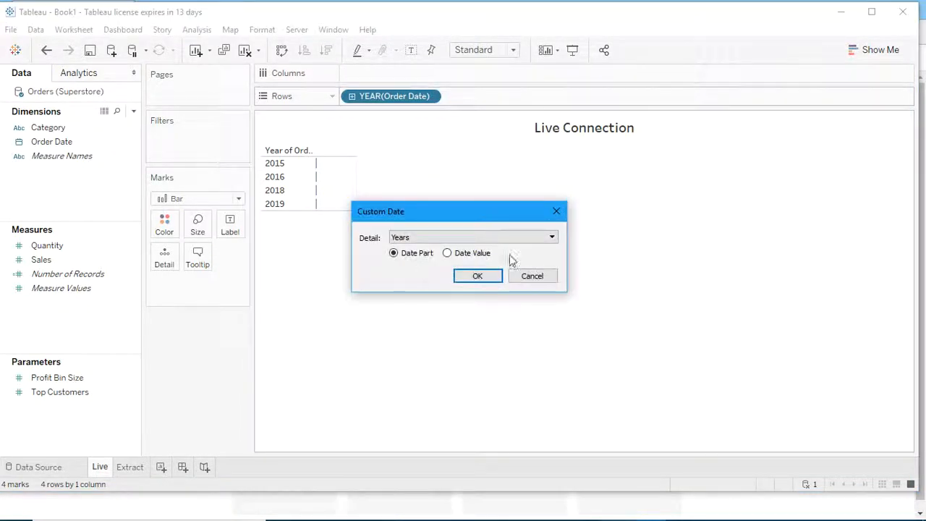
{"action": "left_click", "coordinate": [550, 240]}
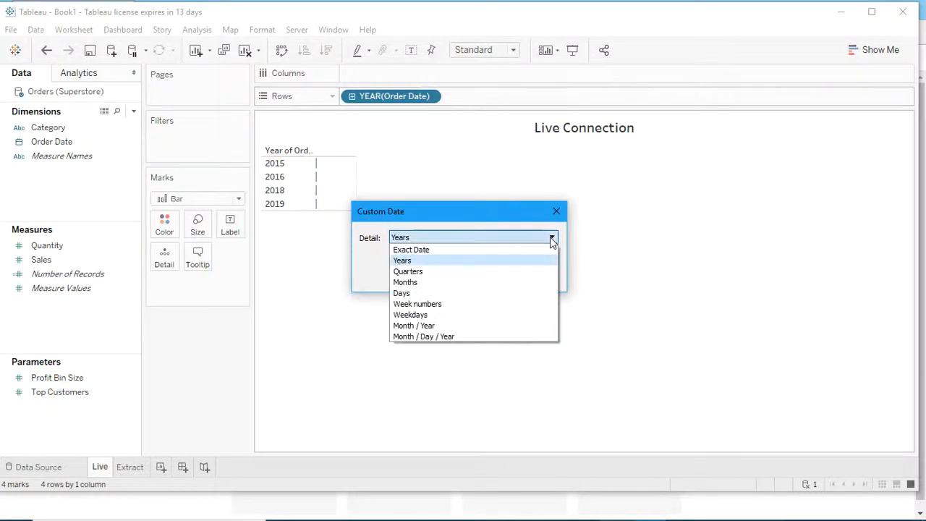
{"action": "left_click", "coordinate": [438, 337]}
{"action": "left_click", "coordinate": [479, 276]}
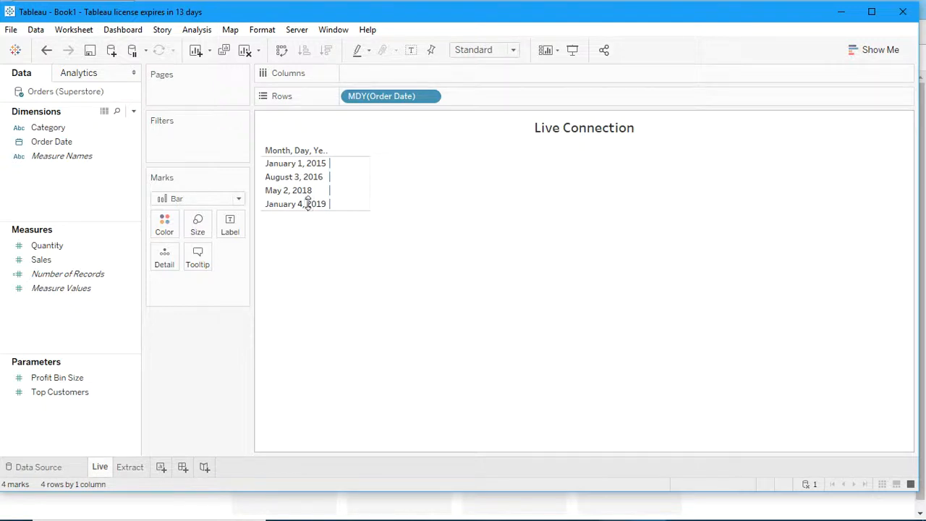
- Switch to Superstore.xls in Excel, check the Order Date column against the worksheet's dates, and return to Tableau
{"action": "mouse_move", "coordinate": [449, 518]}
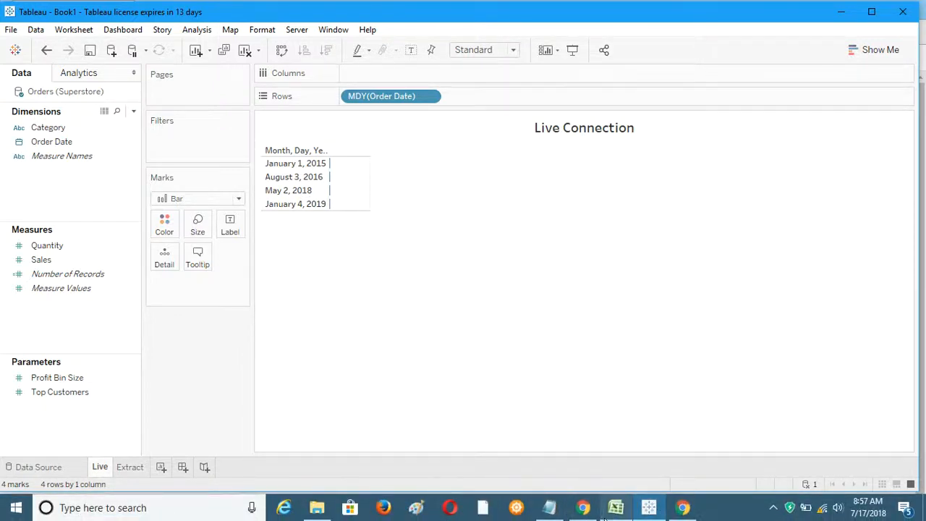
{"action": "left_click", "coordinate": [615, 507]}
{"action": "left_click", "coordinate": [113, 312]}
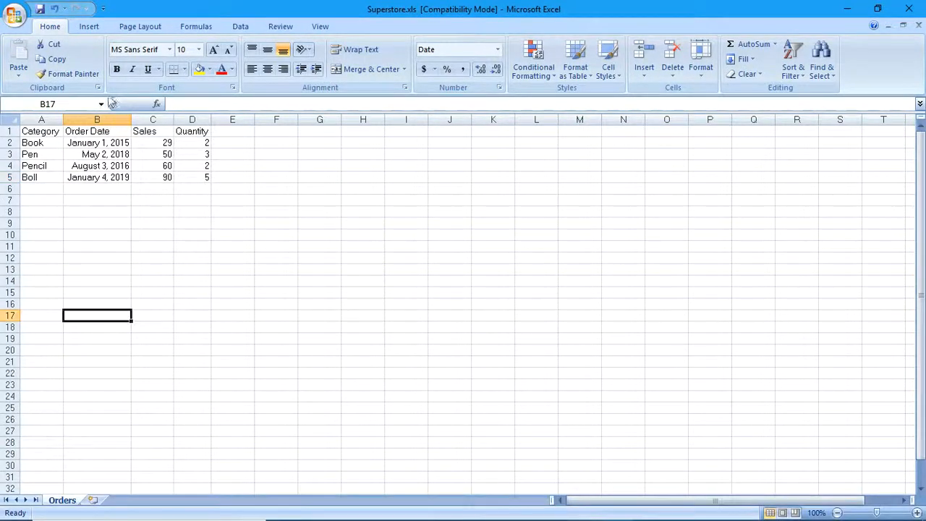
{"action": "left_click", "coordinate": [102, 131]}
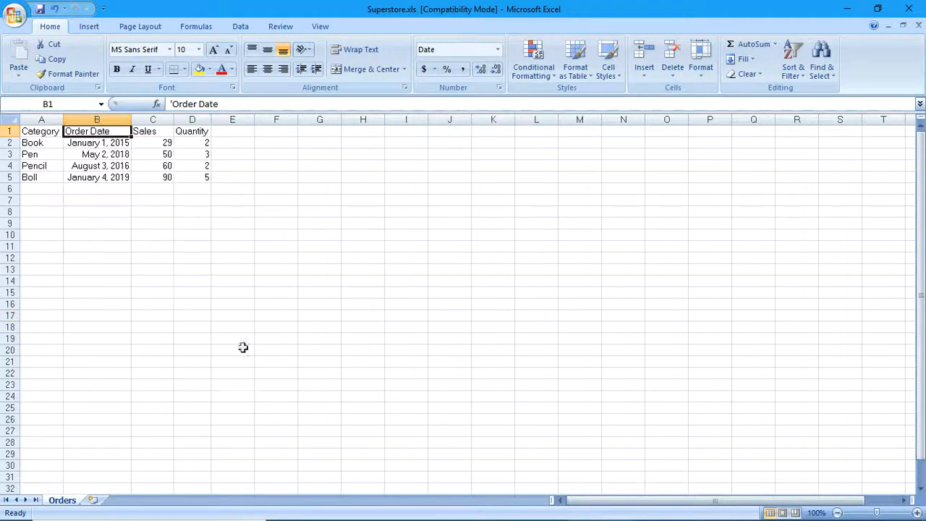
{"action": "left_click", "coordinate": [658, 511]}
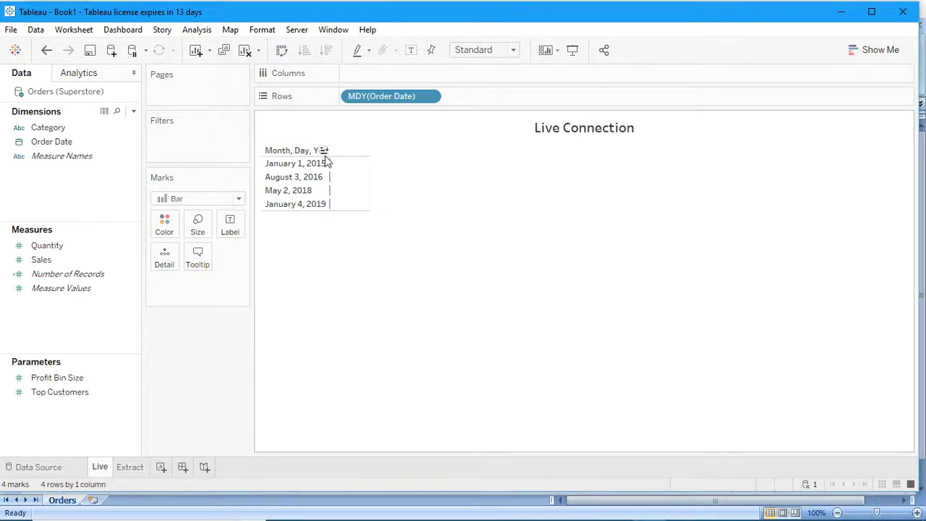
- Widen the date header column to fit its full label and place Category on Columns
{"action": "left_click_drag", "start_coordinate": [331, 161], "coordinate": [426, 159]}
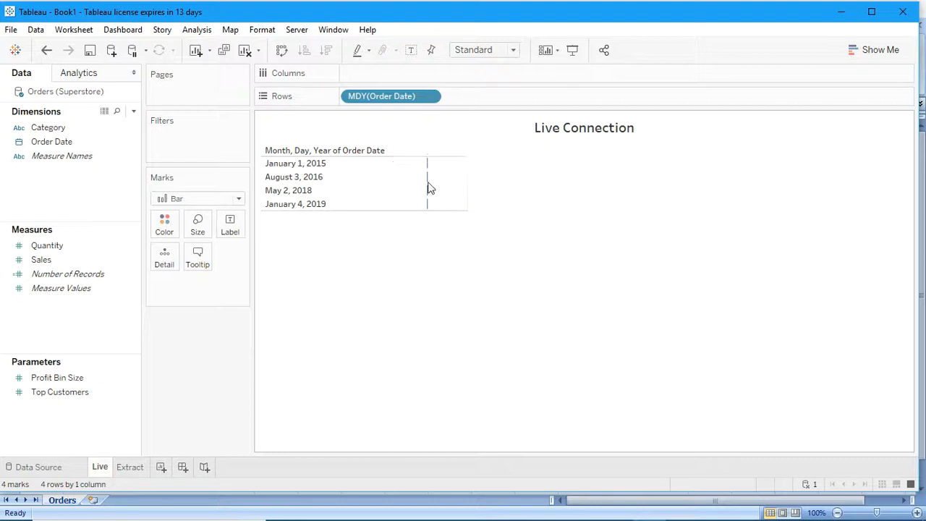
{"action": "mouse_move", "coordinate": [403, 153]}
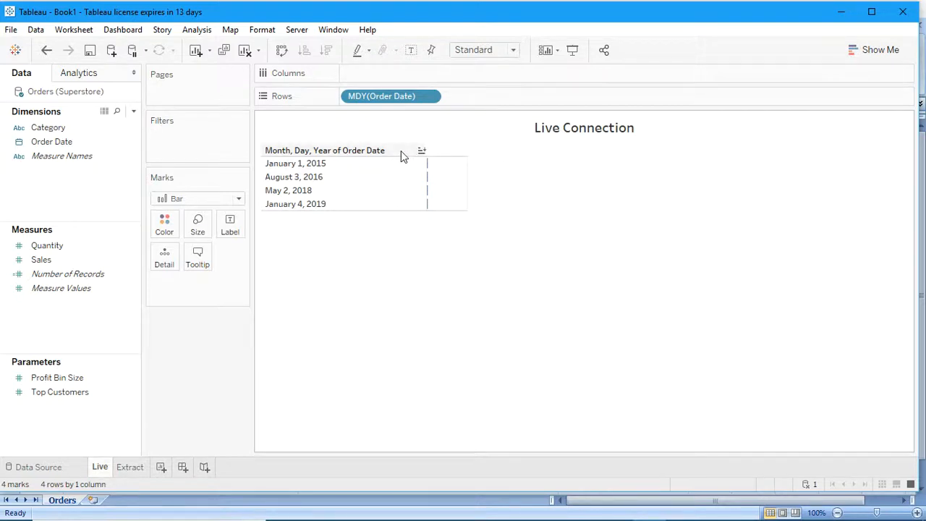
{"action": "left_click", "coordinate": [87, 128]}
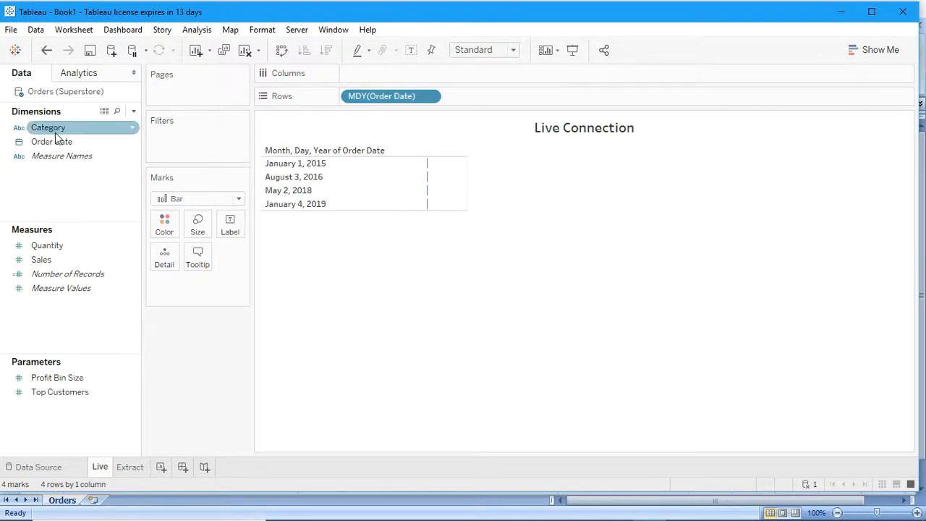
{"action": "left_click_drag", "start_coordinate": [56, 134], "coordinate": [380, 75]}
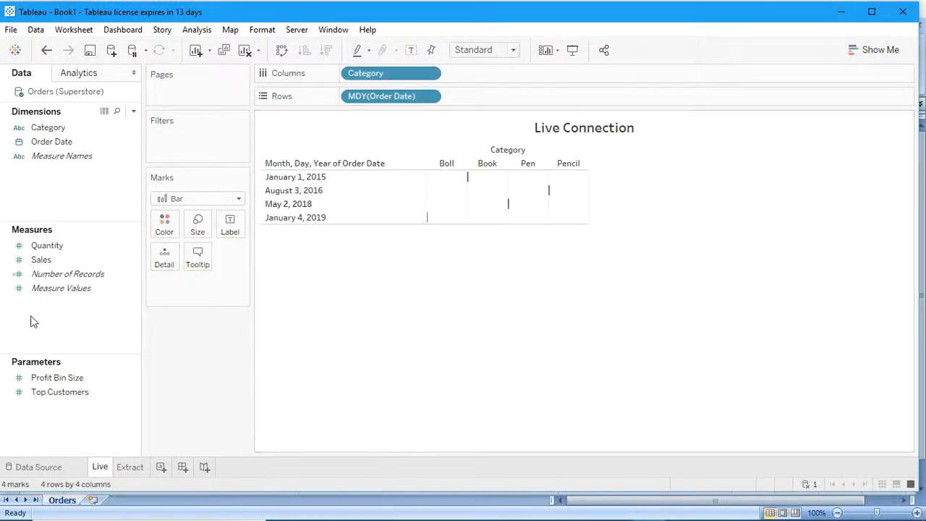
- Add the Sales measure to Rows after Order Date, and swap the rows and columns
{"action": "left_click", "coordinate": [49, 261]}
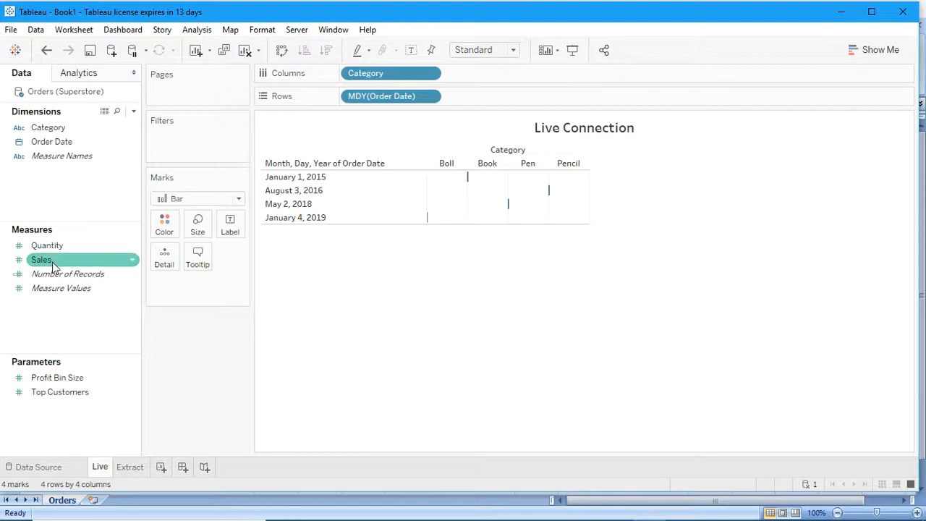
{"action": "left_click_drag", "start_coordinate": [52, 261], "coordinate": [472, 100]}
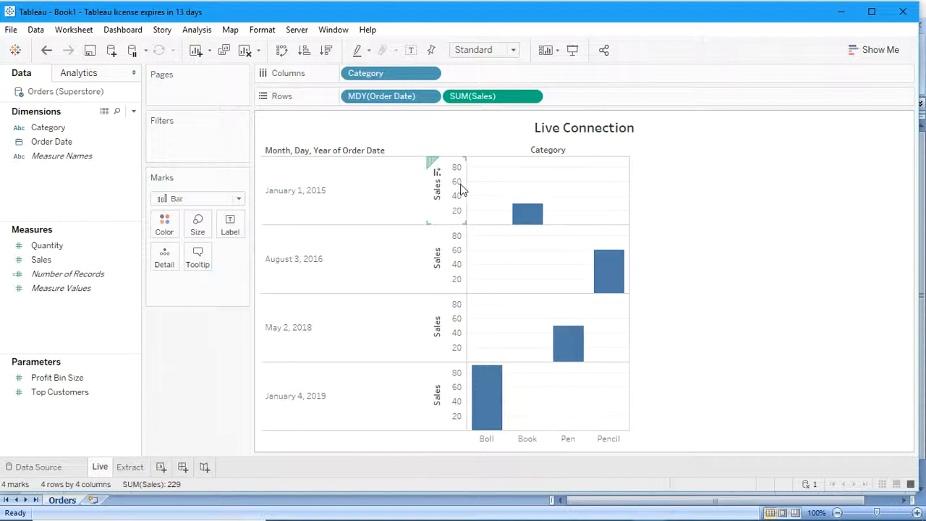
{"action": "key", "text": "ctrl+w"}
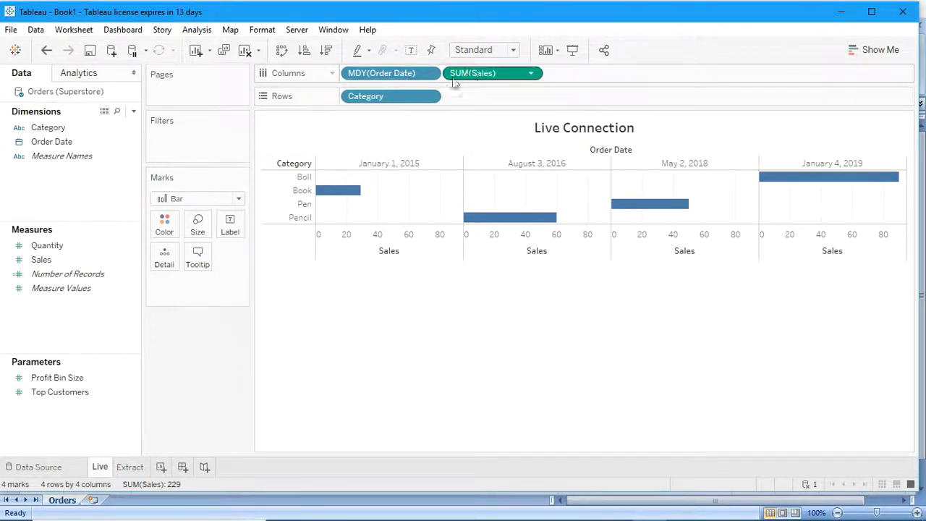
- Remove Category from the view and arrange horizontal bars with Sales on Columns and Order Date on Rows
{"action": "left_click_drag", "start_coordinate": [471, 72], "coordinate": [471, 99]}
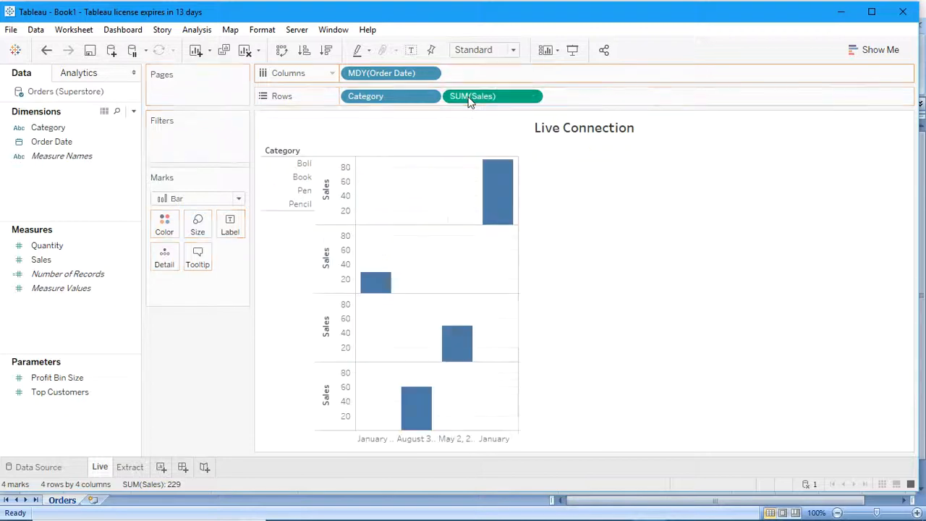
{"action": "left_click_drag", "start_coordinate": [409, 79], "coordinate": [413, 103]}
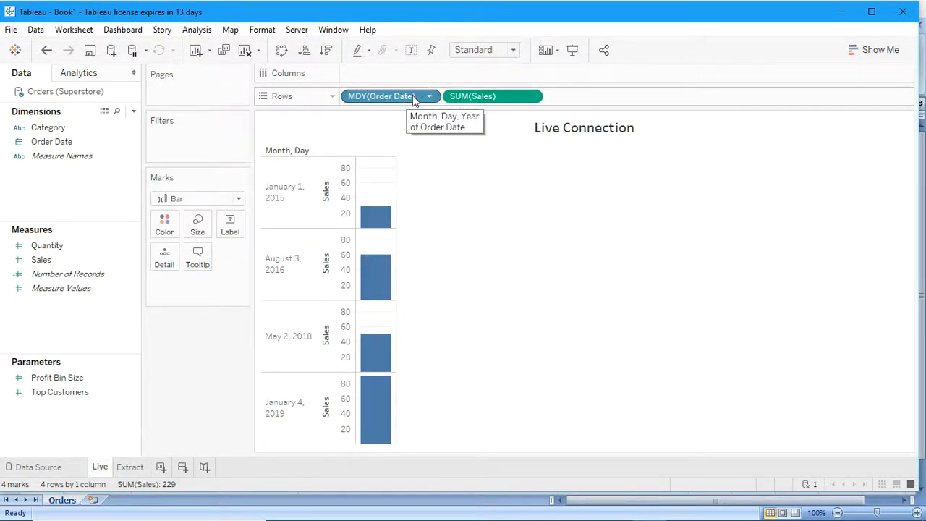
{"action": "left_click_drag", "start_coordinate": [412, 98], "coordinate": [414, 80]}
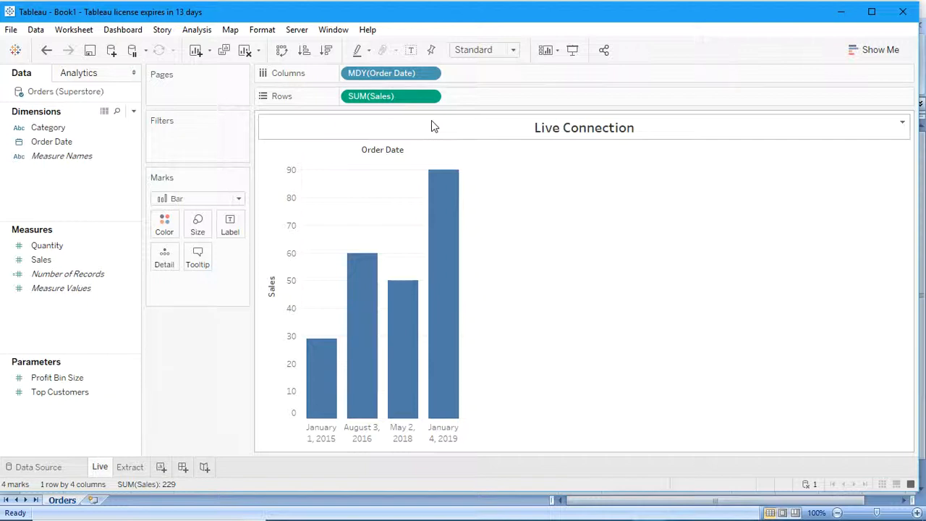
{"action": "key", "text": "ctrl+w"}
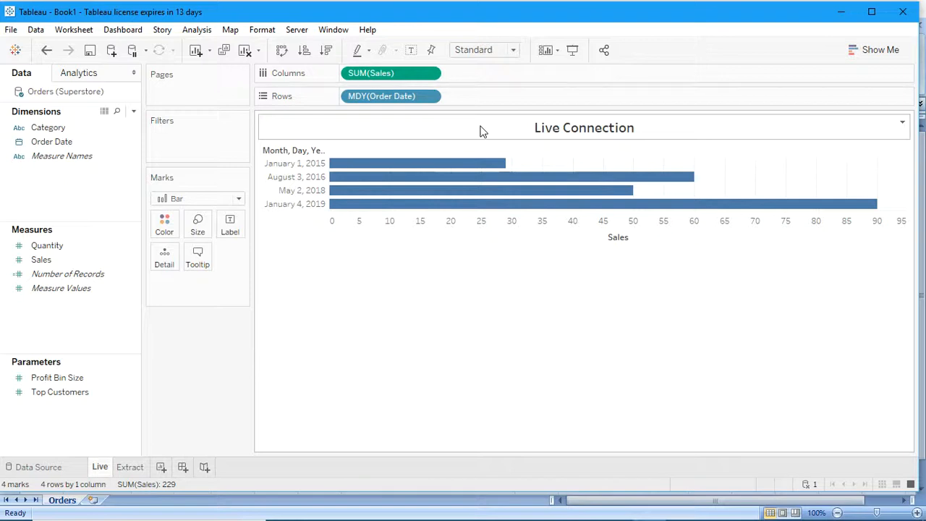
- Sort the Order Date rows from their header and hide the field labels for rows
{"action": "left_click", "coordinate": [319, 151]}
{"action": "right_click", "coordinate": [307, 154]}
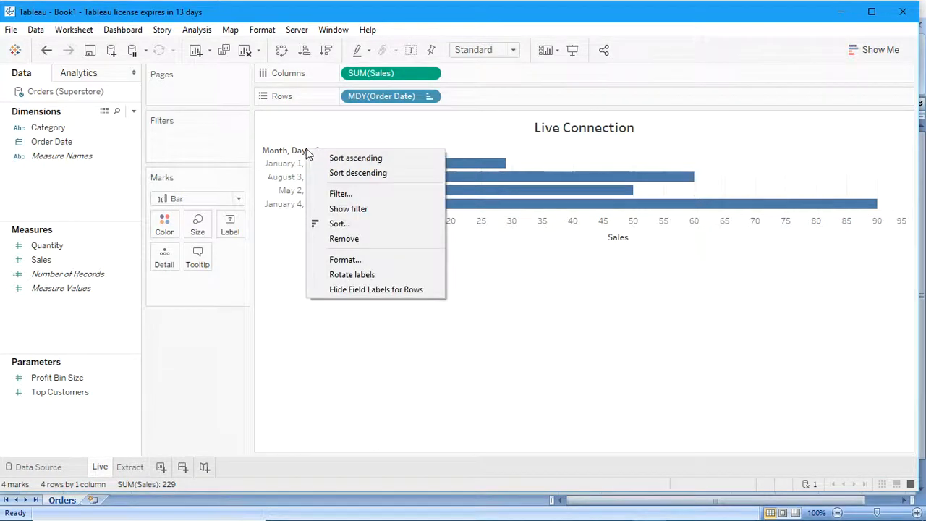
{"action": "left_click", "coordinate": [367, 289]}
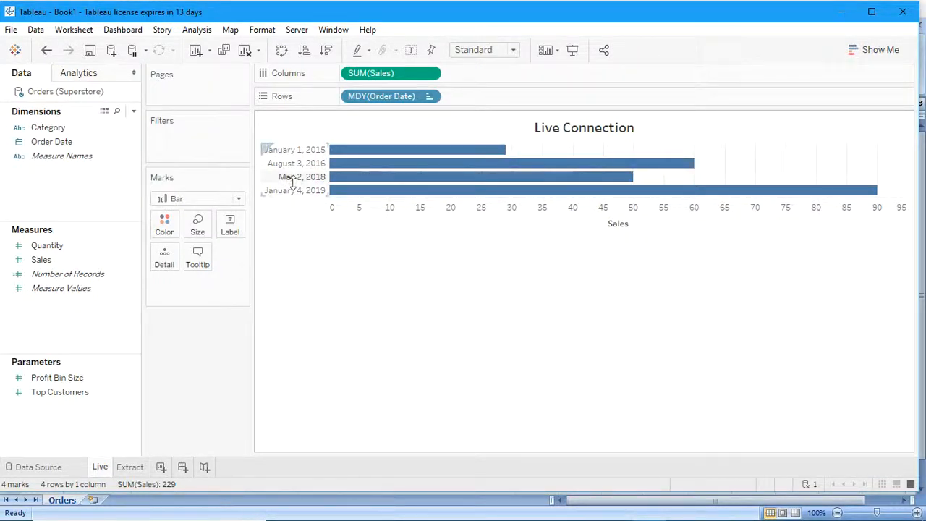
- Add Sales as a label on the bars of the Live Connection chart
{"action": "mouse_move", "coordinate": [357, 150]}
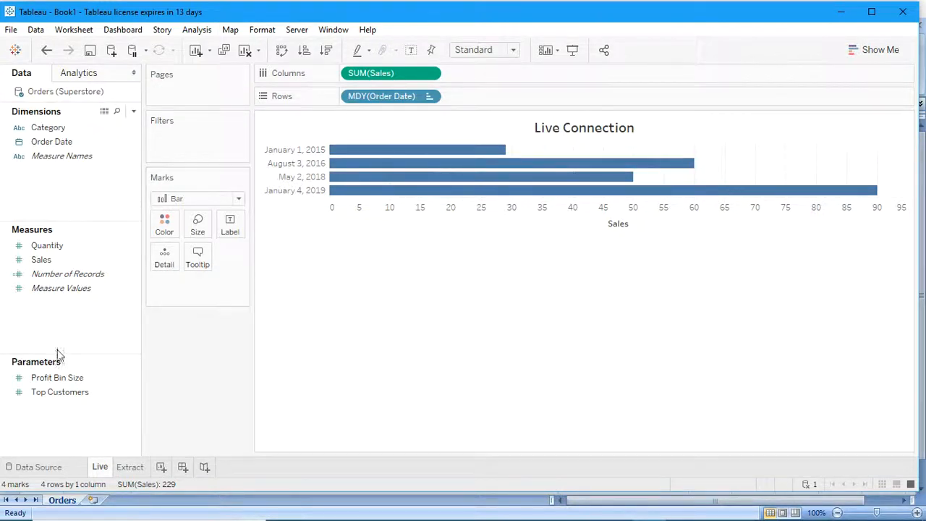
{"action": "left_click_drag", "start_coordinate": [52, 264], "coordinate": [239, 225]}
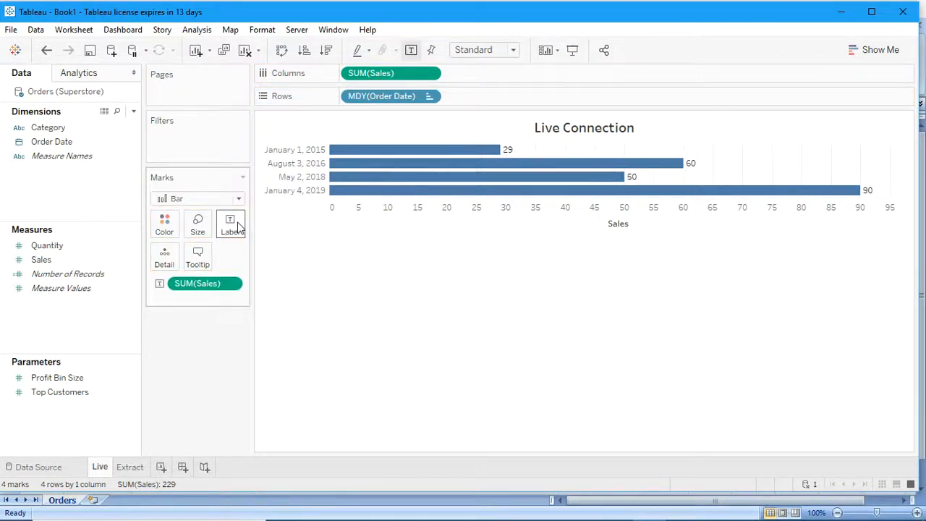
{"action": "mouse_move", "coordinate": [506, 165]}
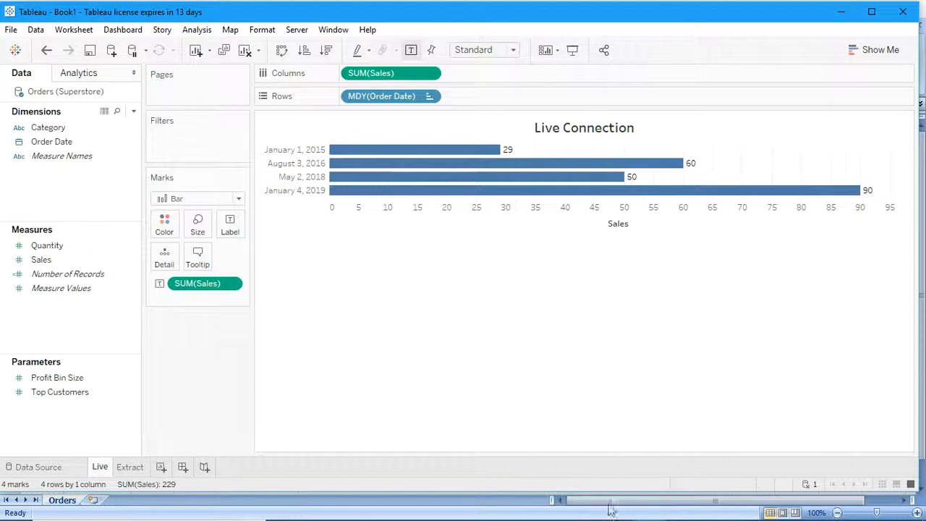
- Switch to Superstore.xls in Excel and enter abc as a new Category in cell A6
{"action": "mouse_move", "coordinate": [644, 518]}
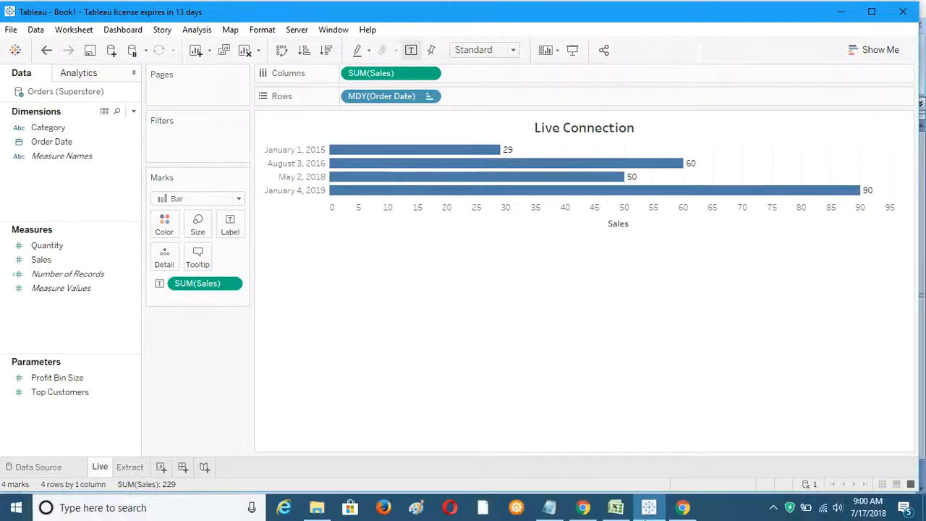
{"action": "left_click", "coordinate": [619, 510]}
{"action": "left_click", "coordinate": [165, 240]}
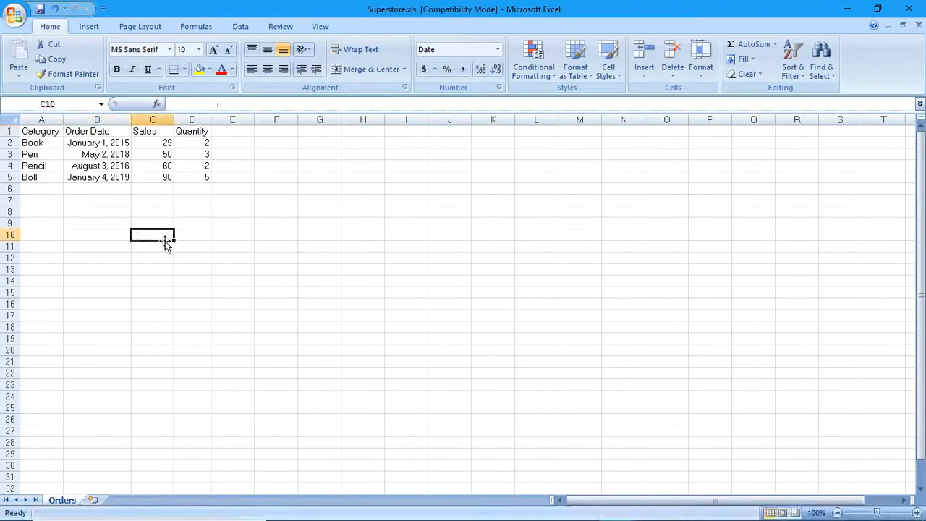
{"action": "left_click", "coordinate": [37, 188]}
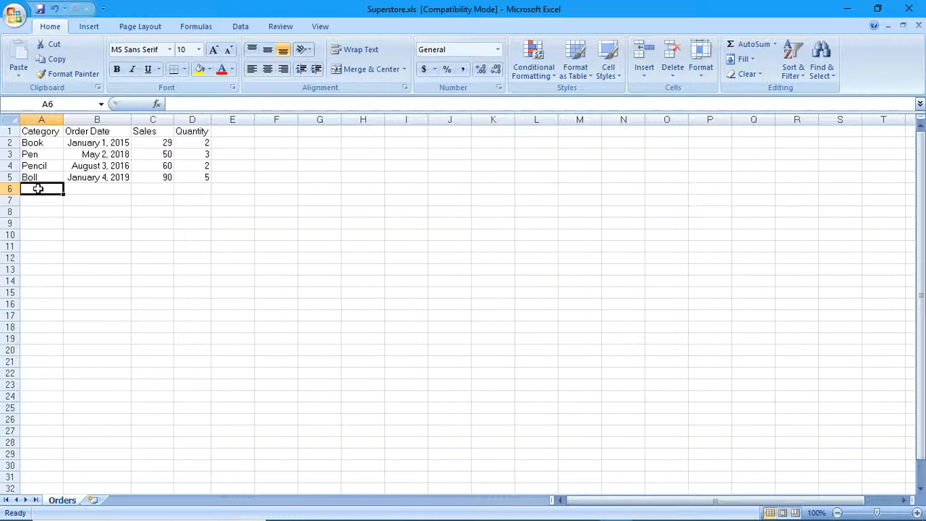
{"action": "type", "text": "abc"}
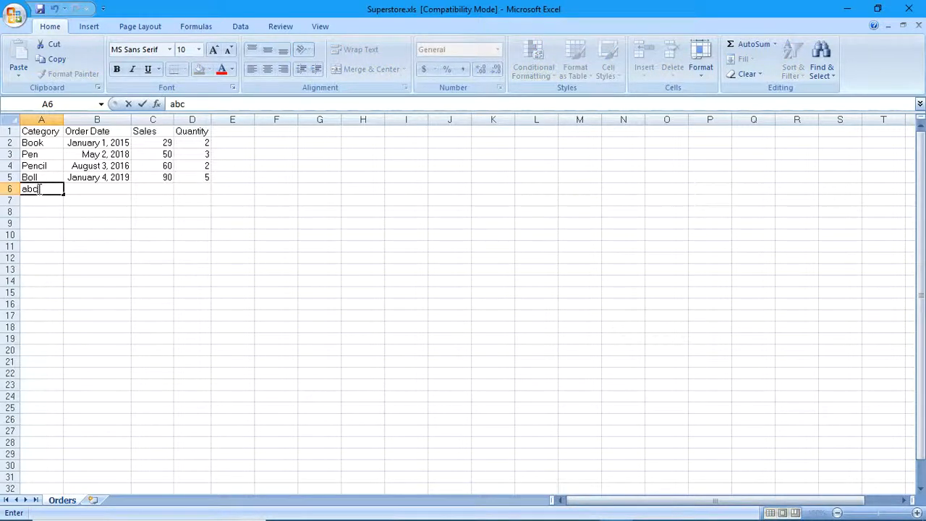
{"action": "key", "text": "Tab"}
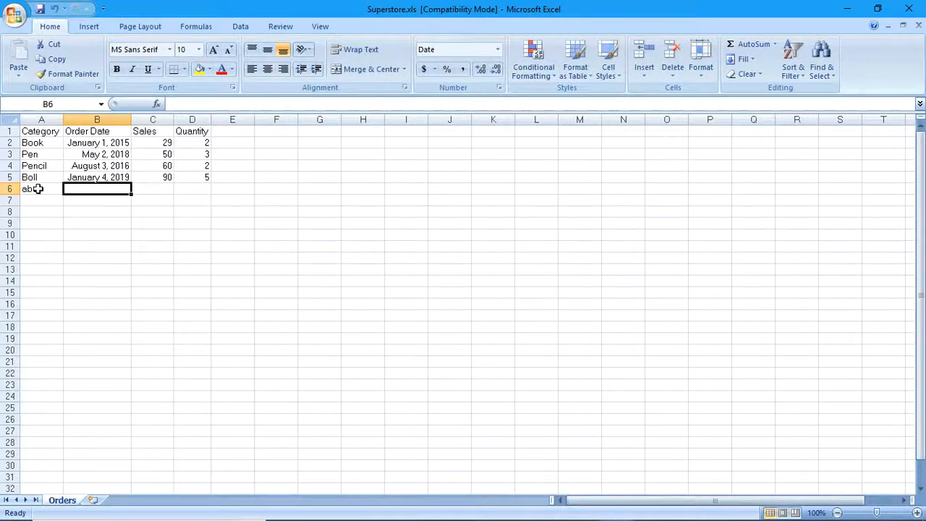
- Fill the Boll row's Order Date, Sales and Quantity down into the abc row, B6 to D6
{"action": "key", "text": "Up"}
{"action": "key", "text": "shift+Right"}
{"action": "key", "text": "shift+Right"}
{"action": "key", "text": "shift+Down"}
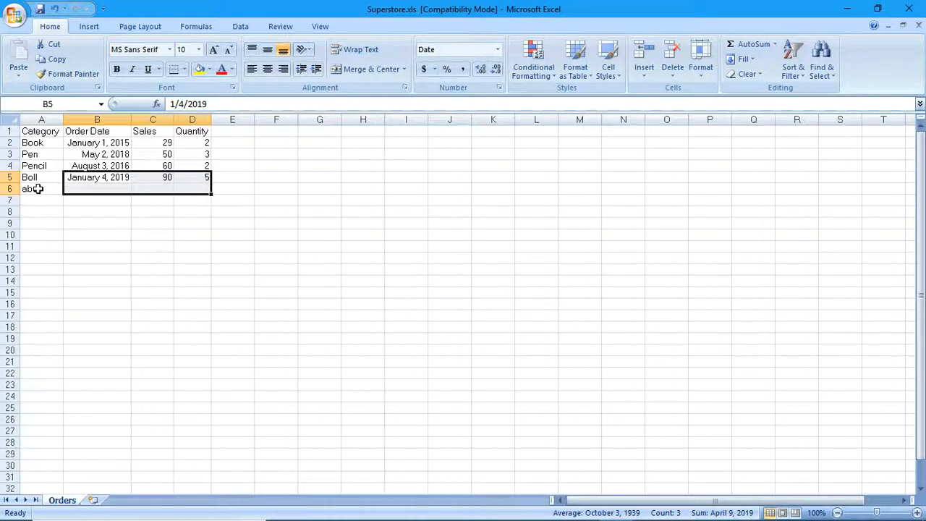
{"action": "key", "text": "ctrl+d"}
{"action": "key", "text": "Down"}
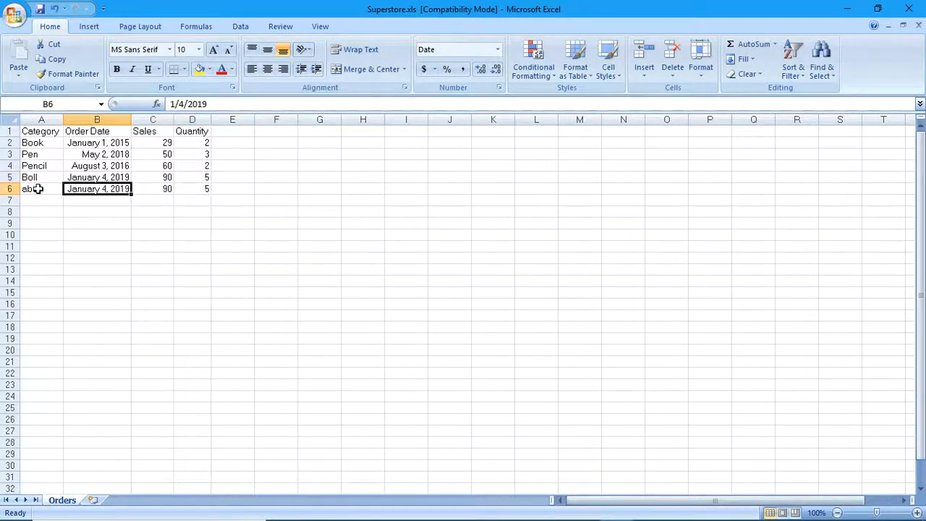
- Change the abc row's Order Date in cell B6 to 2/4/2019
{"action": "left_click", "coordinate": [173, 104]}
{"action": "key", "text": "Delete"}
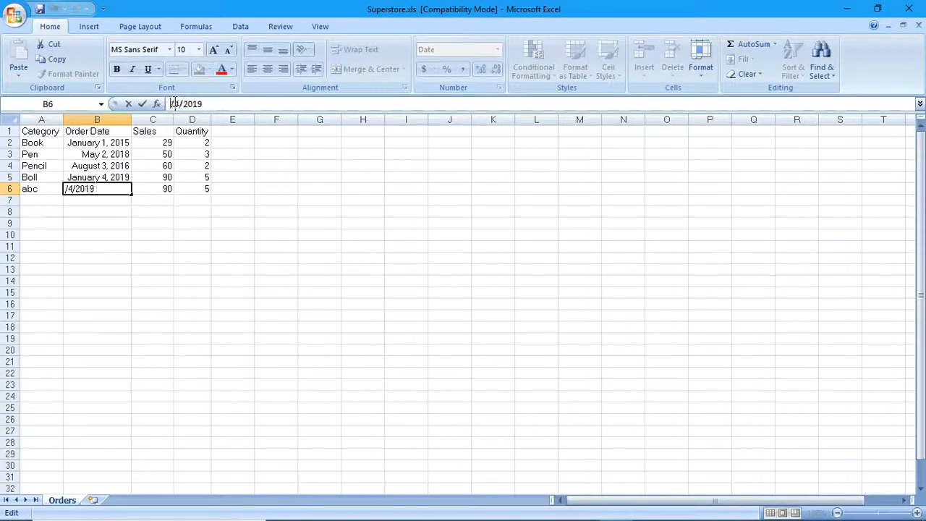
{"action": "type", "text": "2"}
{"action": "key", "text": "Return"}
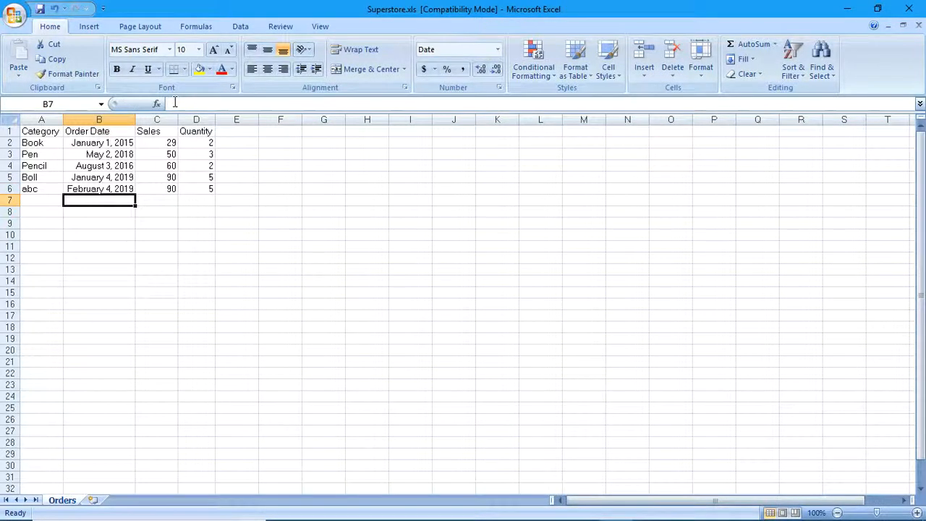
- Set the abc row's Sales to 100 and its Quantity to 10
{"action": "left_click", "coordinate": [160, 188]}
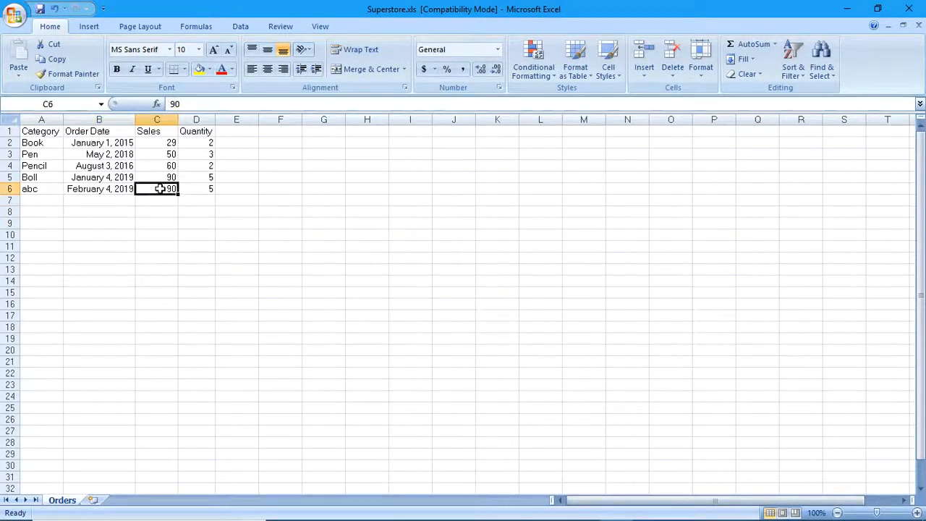
{"action": "type", "text": "100"}
{"action": "key", "text": "Return"}
{"action": "key", "text": "Up"}
{"action": "key", "text": "Right"}
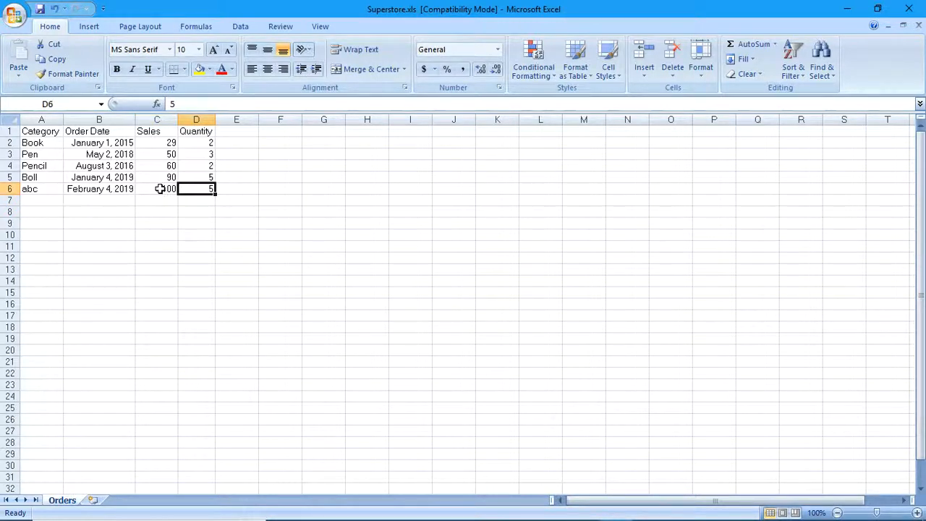
{"action": "type", "text": "10"}
{"action": "key", "text": "Return"}
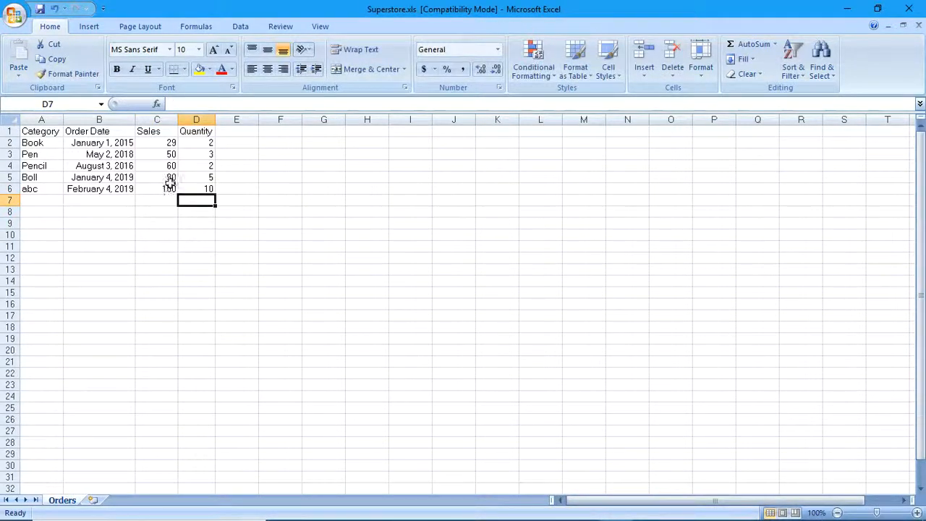
- Save the workbook, switch to Tableau and refresh the Orders (Superstore) data source on the Live worksheet
{"action": "left_click", "coordinate": [169, 189]}
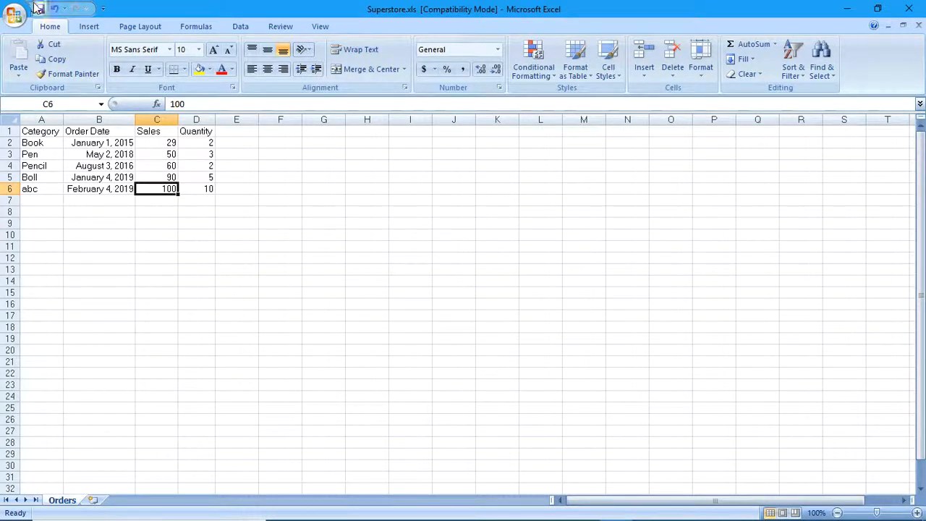
{"action": "left_click", "coordinate": [40, 8]}
{"action": "mouse_move", "coordinate": [550, 519]}
{"action": "left_click", "coordinate": [648, 507]}
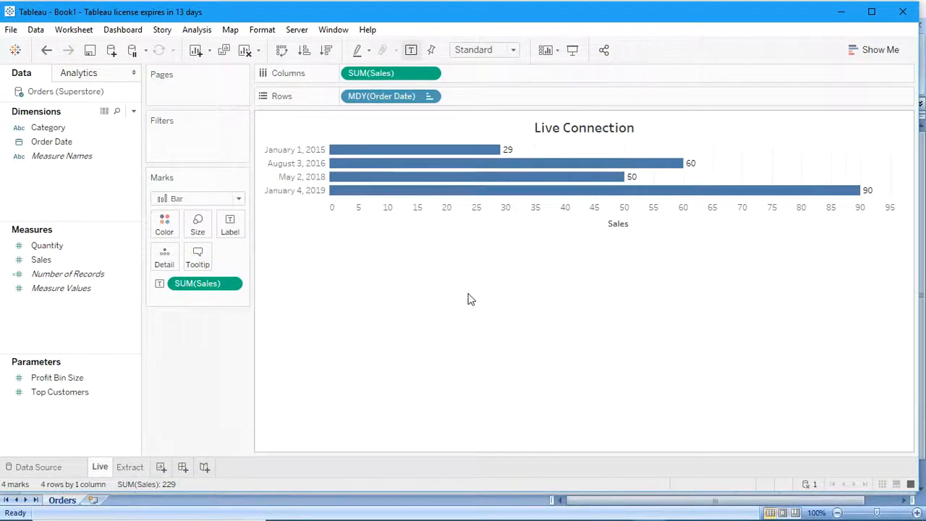
{"action": "right_click", "coordinate": [45, 97]}
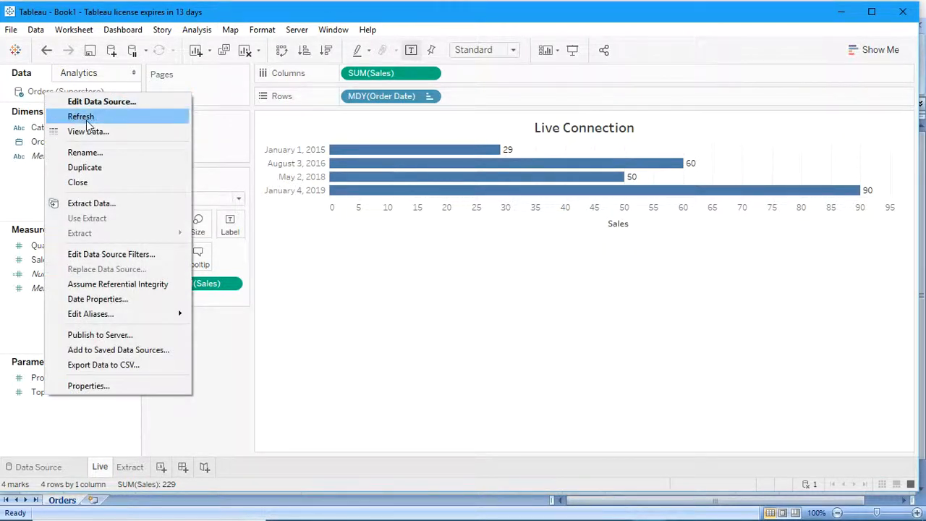
{"action": "left_click", "coordinate": [86, 118]}
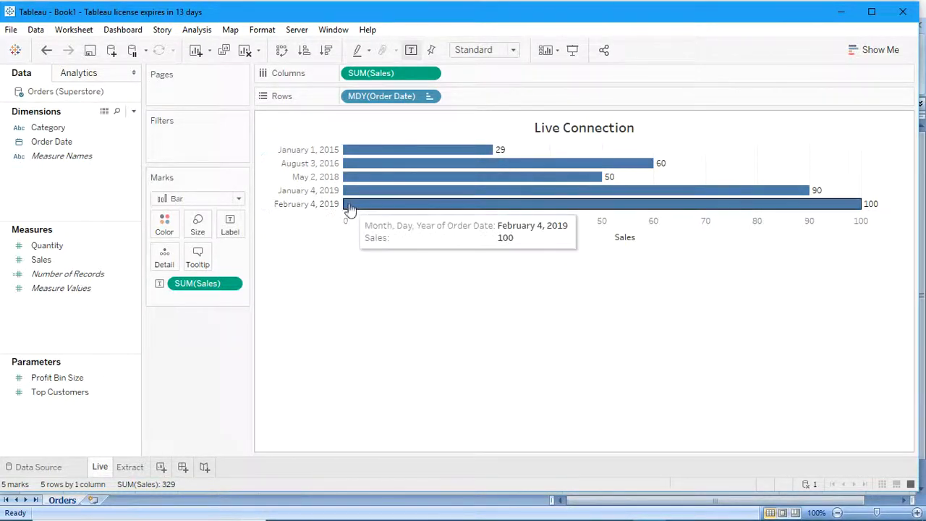
- Switch back to Excel and change the abc row's Order Date in cell B6 to 2/4/2020
{"action": "mouse_move", "coordinate": [579, 518]}
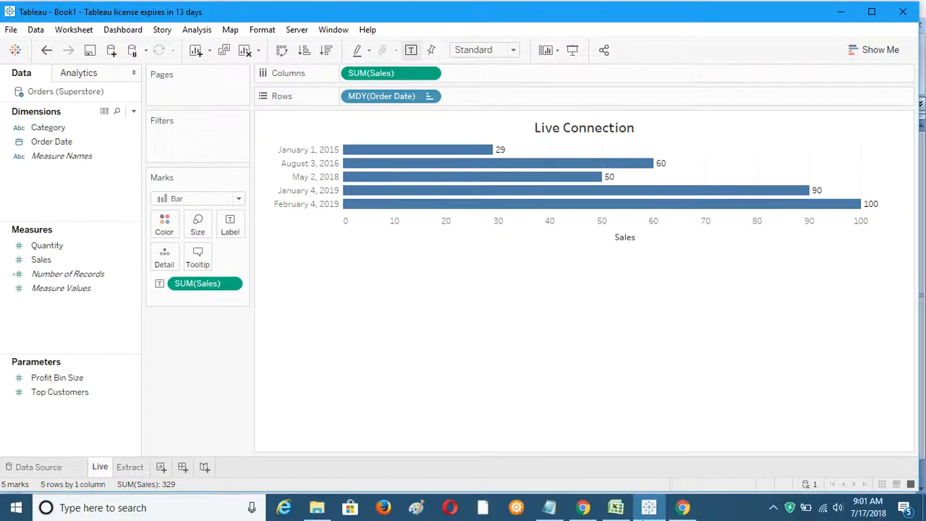
{"action": "left_click", "coordinate": [615, 508]}
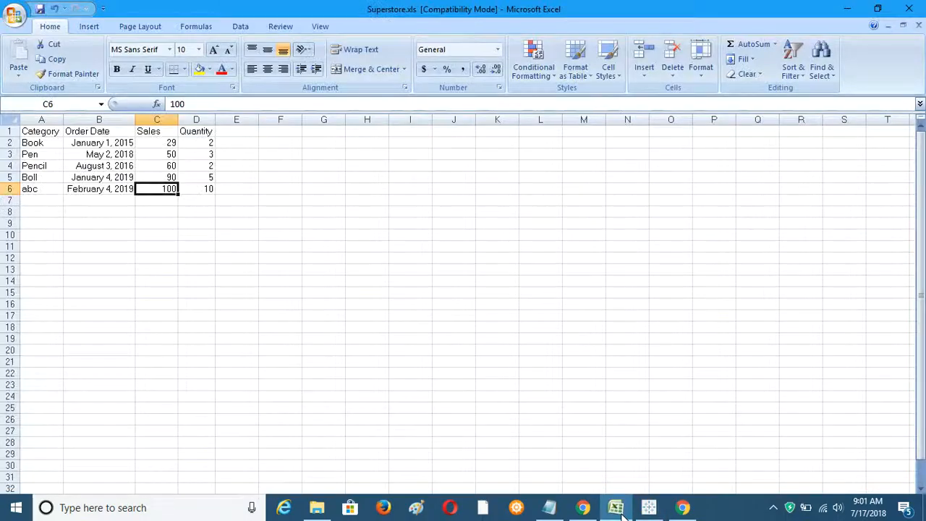
{"action": "left_click", "coordinate": [125, 200]}
{"action": "left_click", "coordinate": [122, 189]}
{"action": "left_click", "coordinate": [219, 103]}
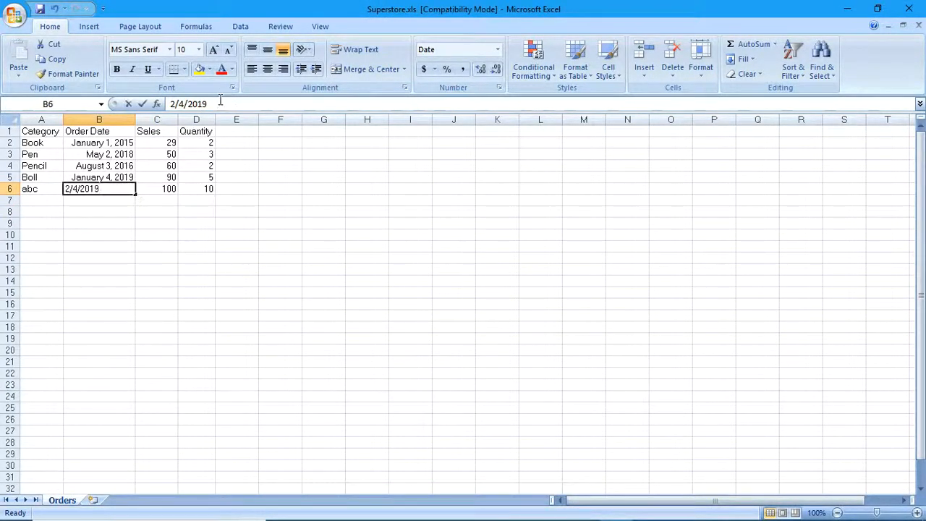
{"action": "key", "text": "BackSpace"}
{"action": "key", "text": "BackSpace"}
{"action": "type", "text": "20"}
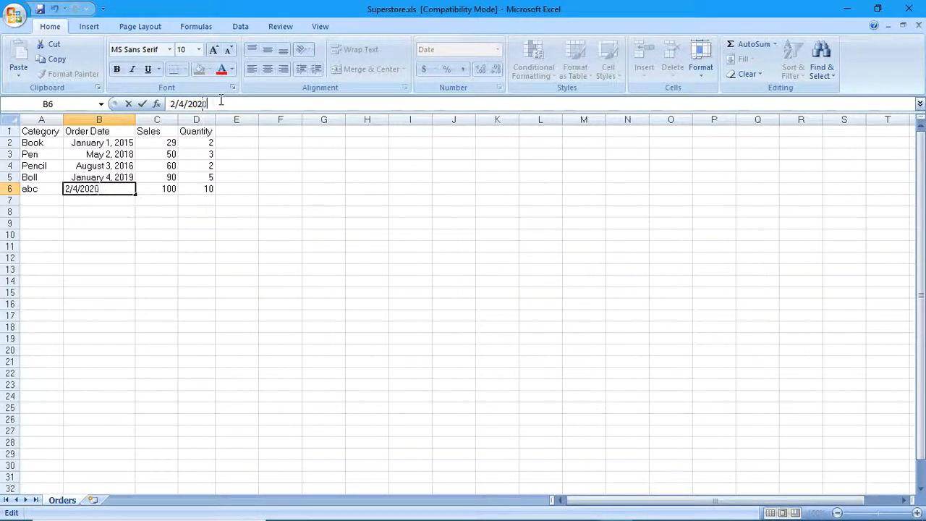
{"action": "key", "text": "Return"}
{"action": "left_click", "coordinate": [115, 189]}
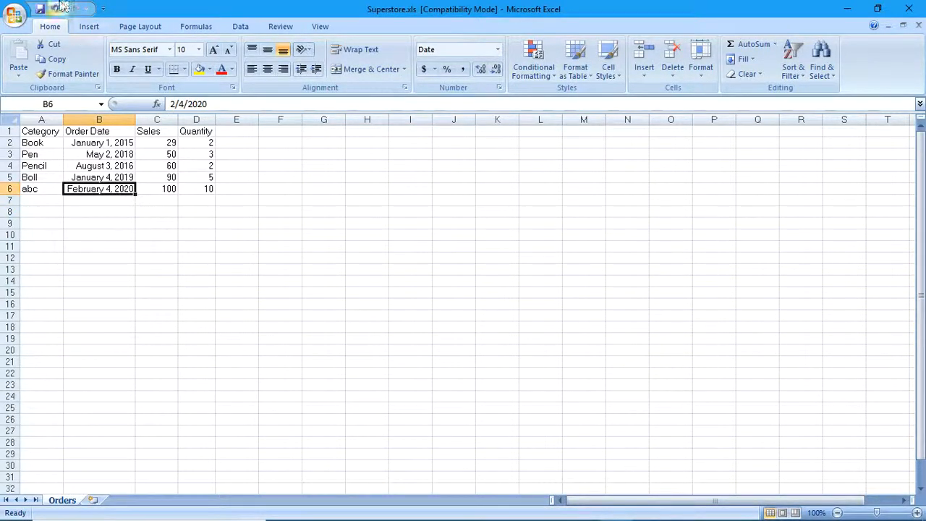
- Save the date change in the workbook and refresh the Orders (Superstore) data source in Tableau
{"action": "left_click", "coordinate": [39, 9]}
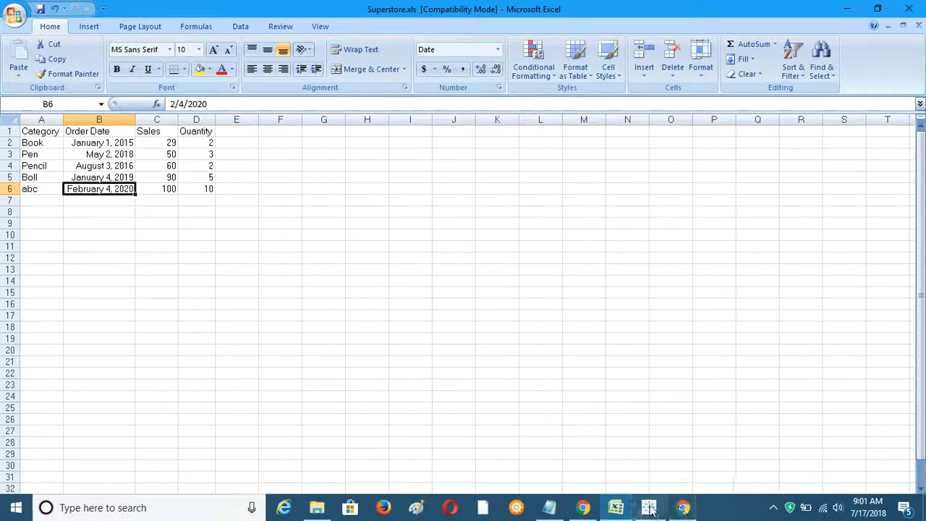
{"action": "left_click", "coordinate": [648, 507]}
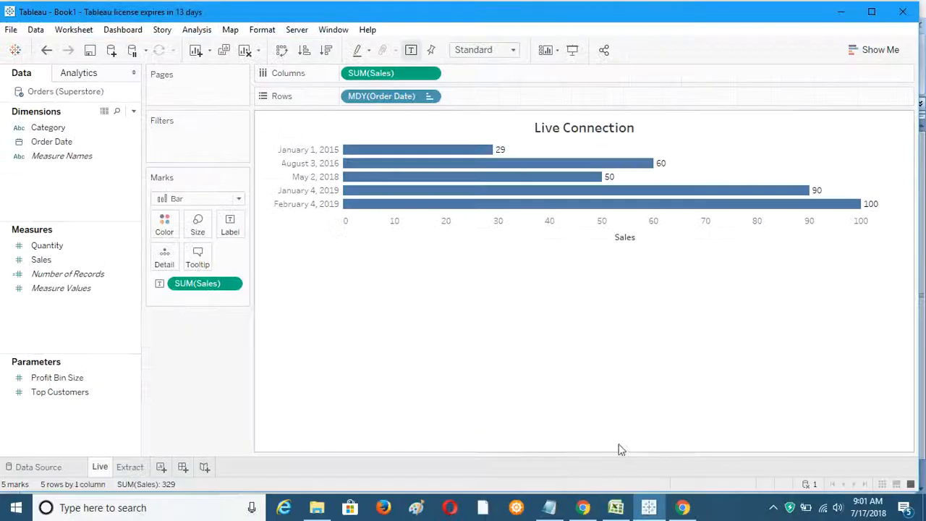
{"action": "right_click", "coordinate": [44, 96]}
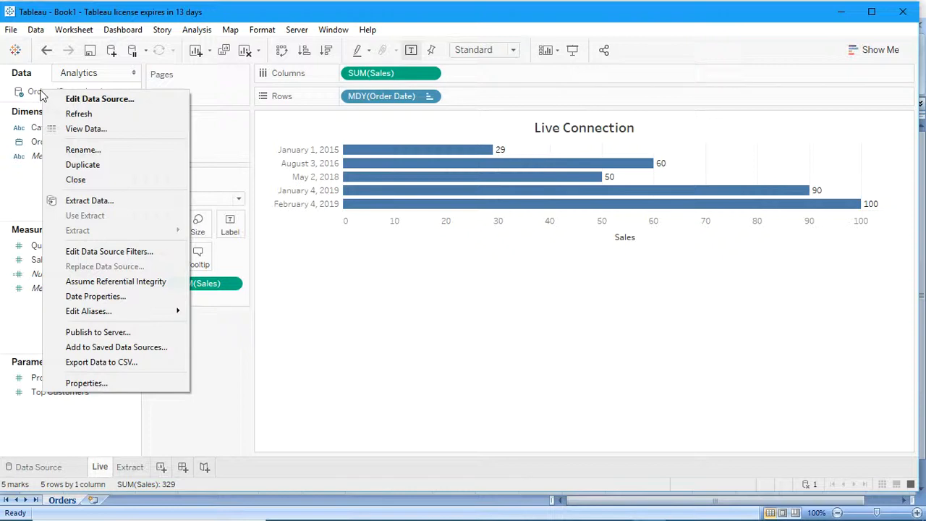
{"action": "left_click", "coordinate": [74, 111]}
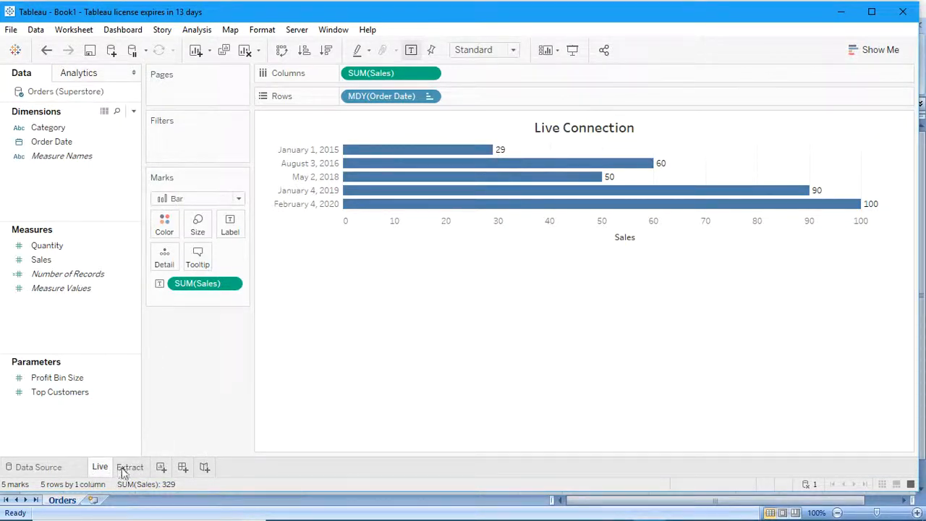
- Try to switch the data source connection to Extract and save it as Orders (Superstore).hyper, replacing the existing file
{"action": "left_click", "coordinate": [63, 470]}
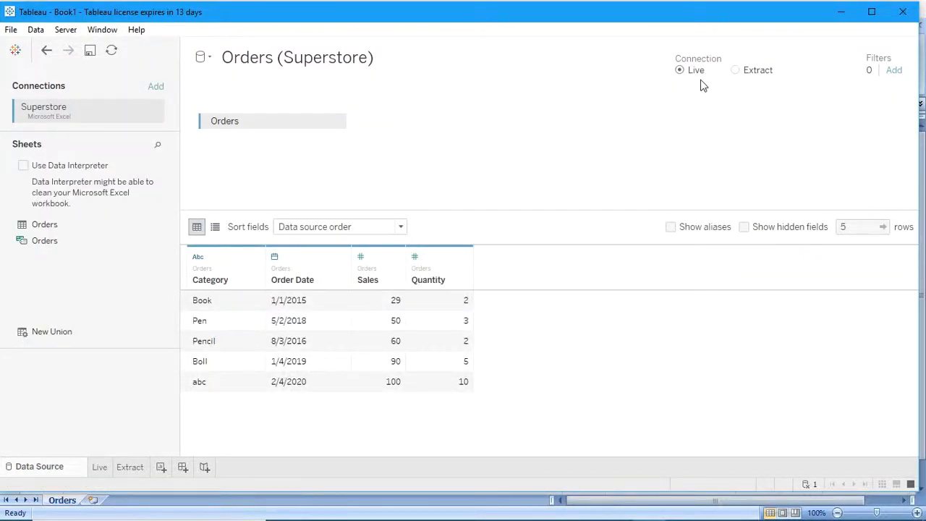
{"action": "left_click", "coordinate": [736, 71]}
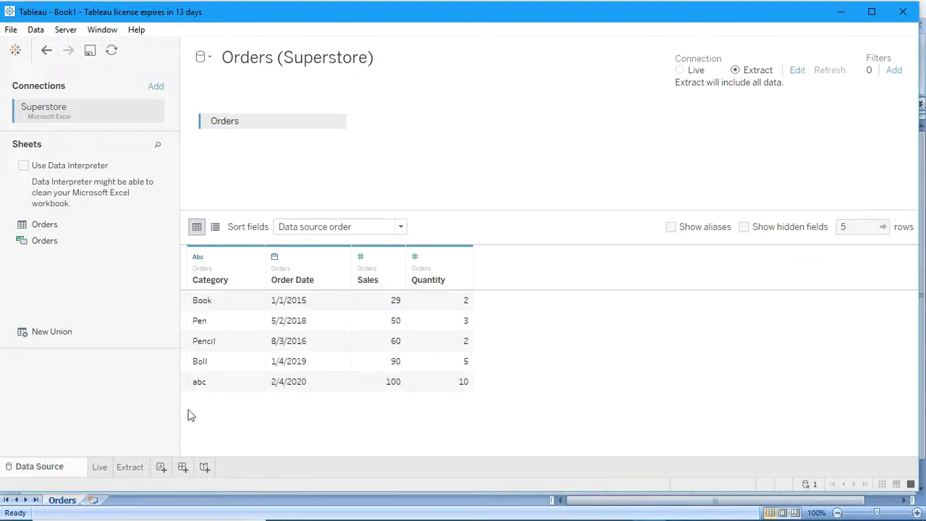
{"action": "mouse_move", "coordinate": [137, 474]}
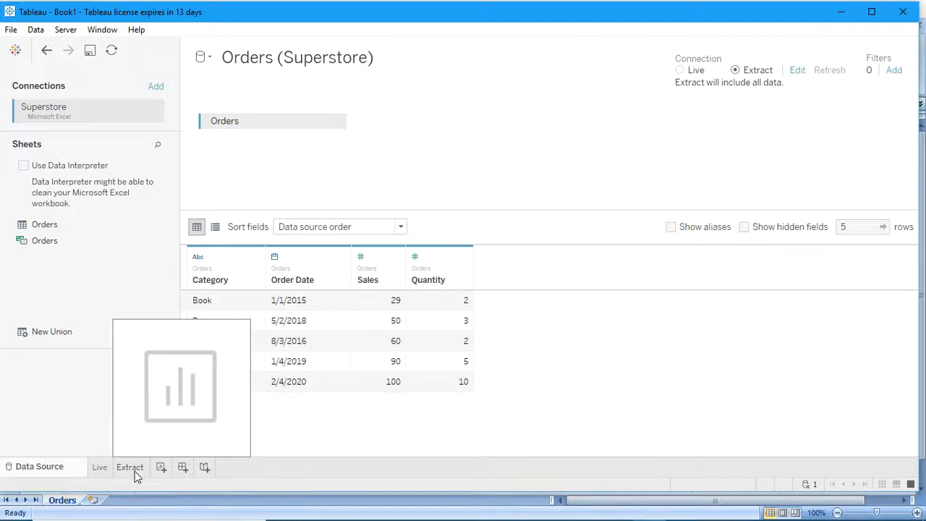
{"action": "left_click", "coordinate": [136, 474]}
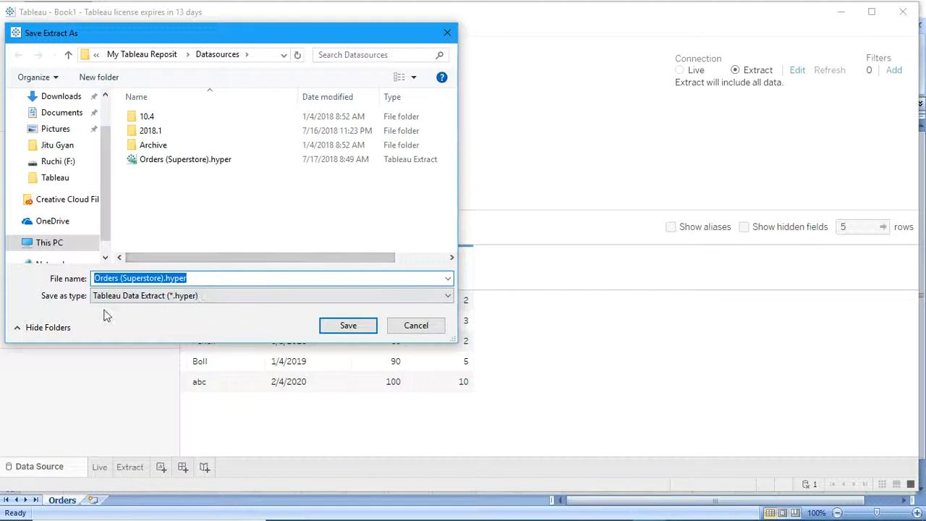
{"action": "left_click", "coordinate": [362, 327]}
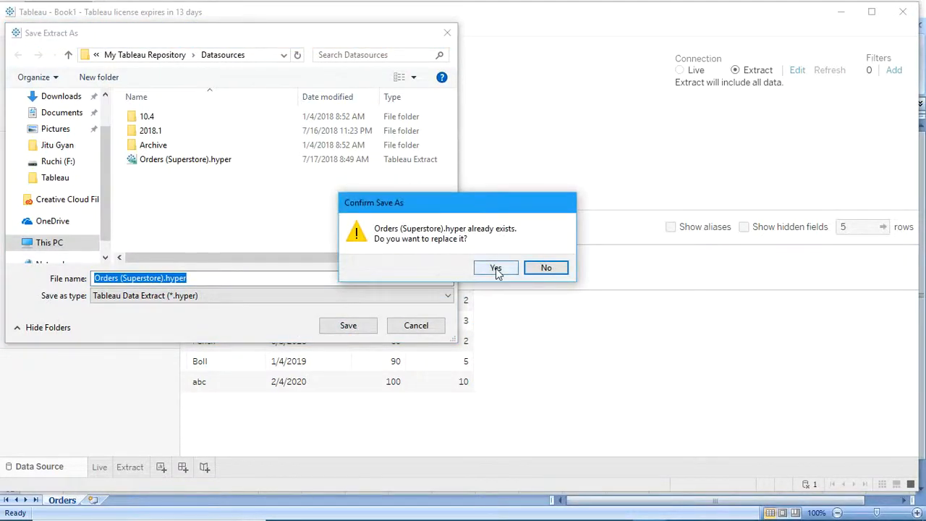
{"action": "left_click", "coordinate": [497, 268]}
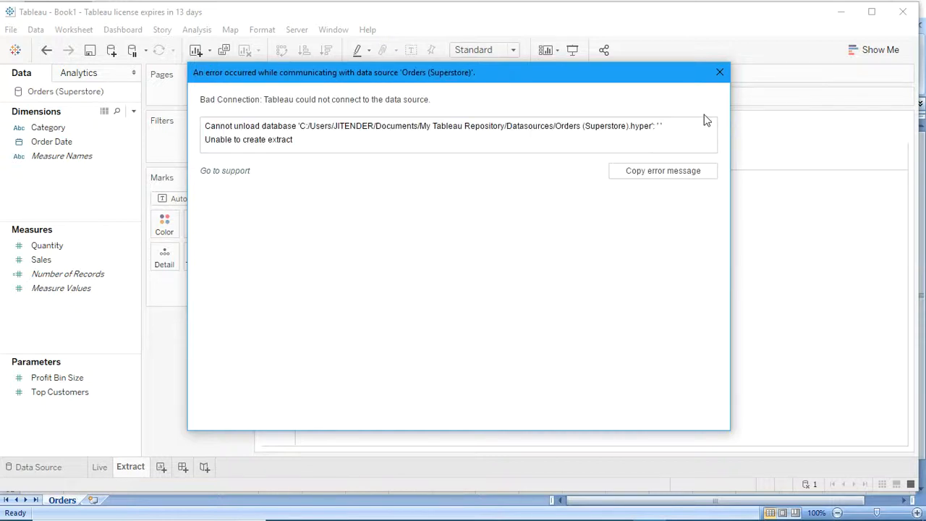
{"action": "left_click", "coordinate": [719, 73]}
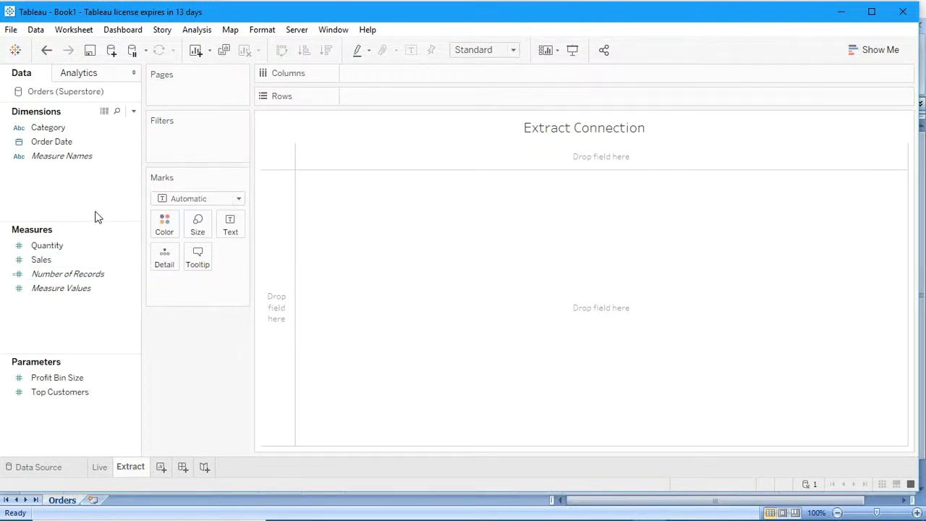
- Return to the Orders (Superstore) data source page and set its connection to Extract
{"action": "left_click", "coordinate": [52, 467]}
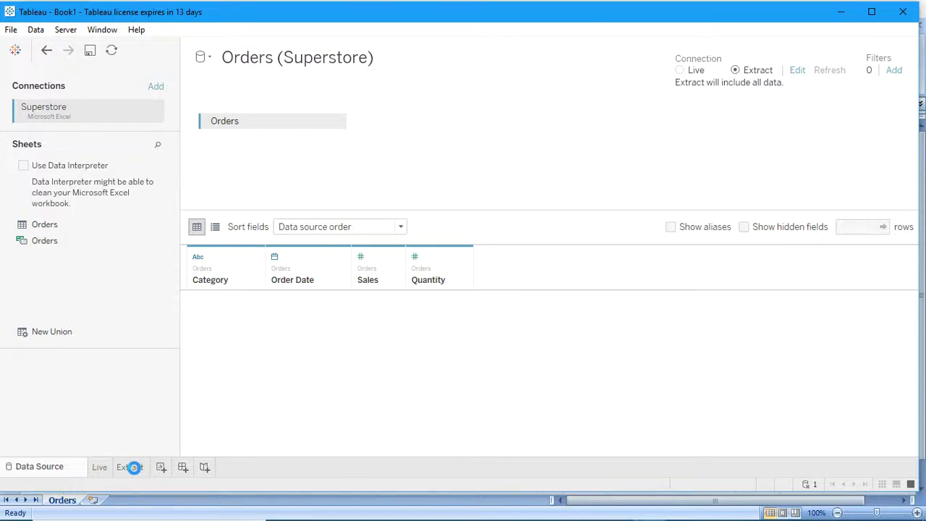
{"action": "left_click", "coordinate": [134, 467]}
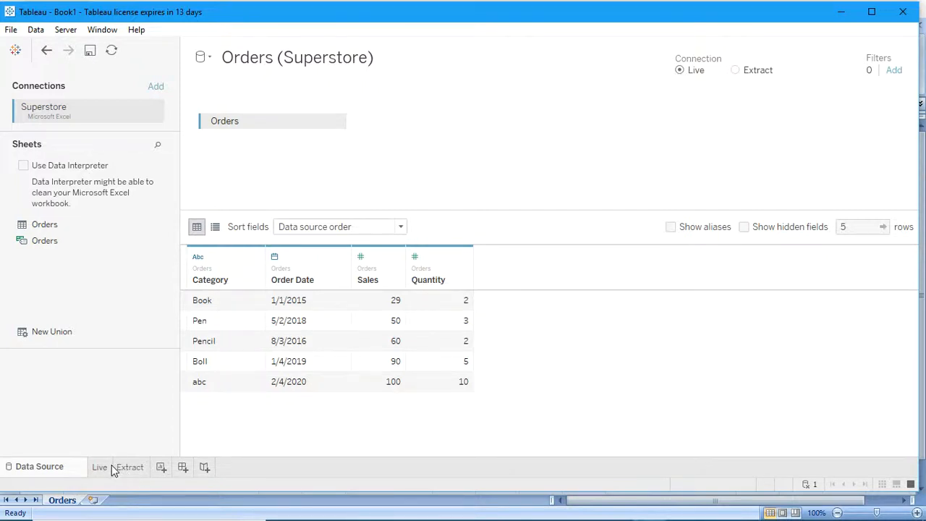
{"action": "left_click", "coordinate": [735, 71]}
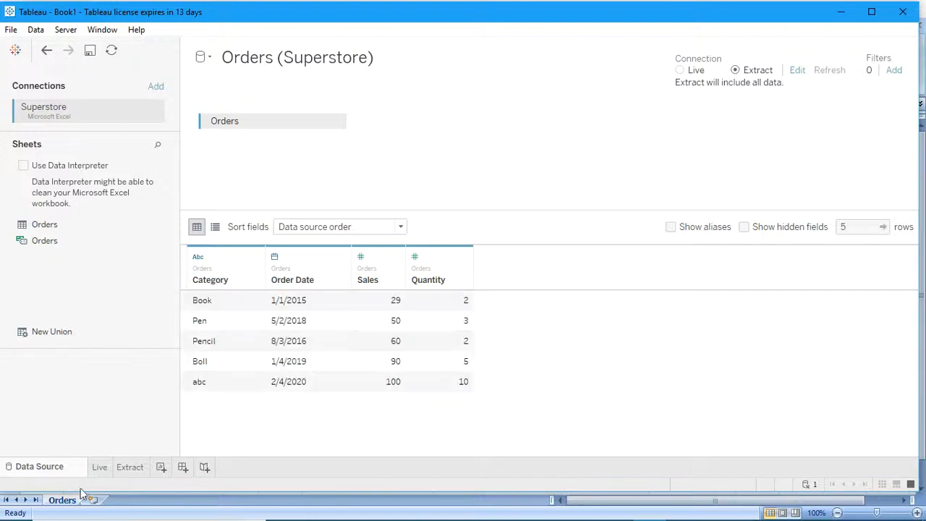
- Save the extract as Orders (Superstore).hyper in the Tableau folder
{"action": "left_click", "coordinate": [133, 470]}
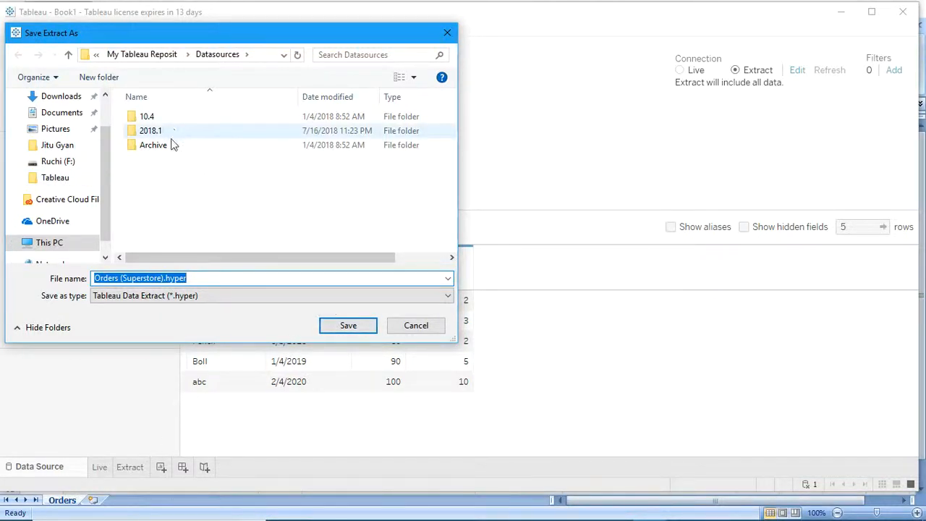
{"action": "left_click", "coordinate": [61, 186]}
{"action": "left_click", "coordinate": [337, 327]}
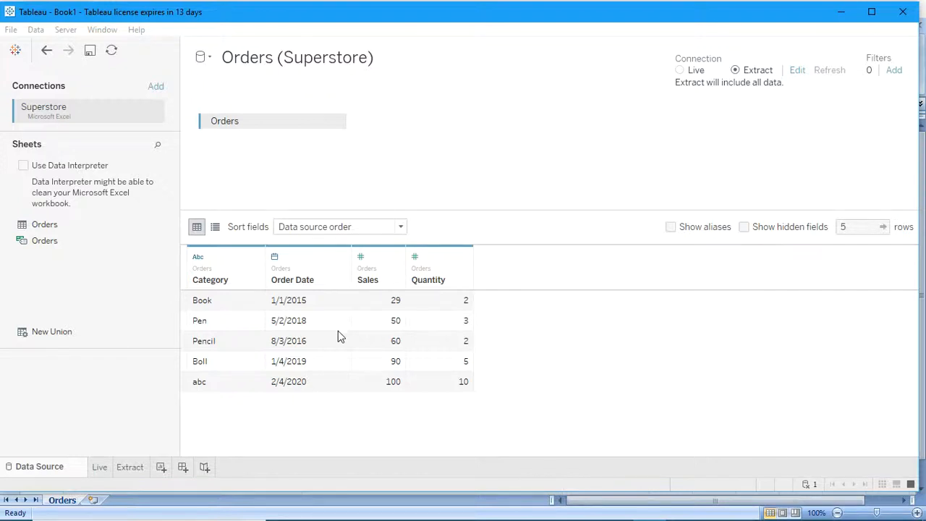
- Build a bar chart on the Extract worksheet with Category on Columns and Sales on Rows, and label the bars with Sales
{"action": "left_click", "coordinate": [130, 468]}
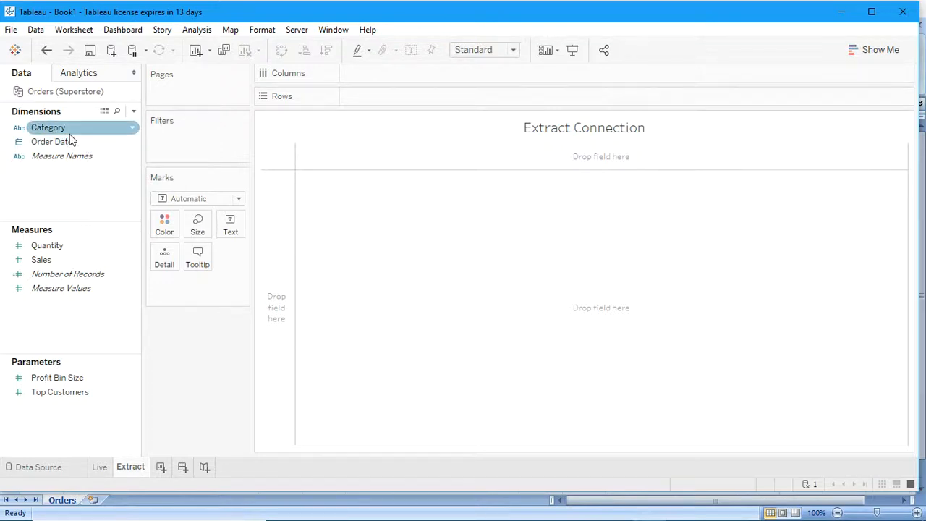
{"action": "mouse_move", "coordinate": [79, 131]}
{"action": "left_mouse_down"}
{"action": "mouse_move", "coordinate": [365, 68]}
{"action": "mouse_move", "coordinate": [391, 78]}
{"action": "mouse_move", "coordinate": [2, 134]}
{"action": "mouse_move", "coordinate": [420, 84]}
{"action": "mouse_move", "coordinate": [387, 83]}
{"action": "left_mouse_up"}
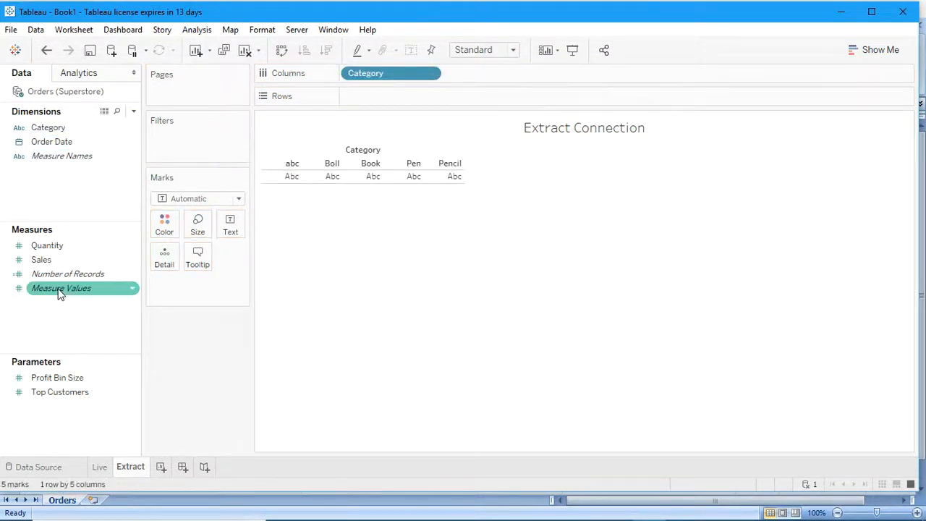
{"action": "left_click_drag", "start_coordinate": [47, 260], "coordinate": [365, 96]}
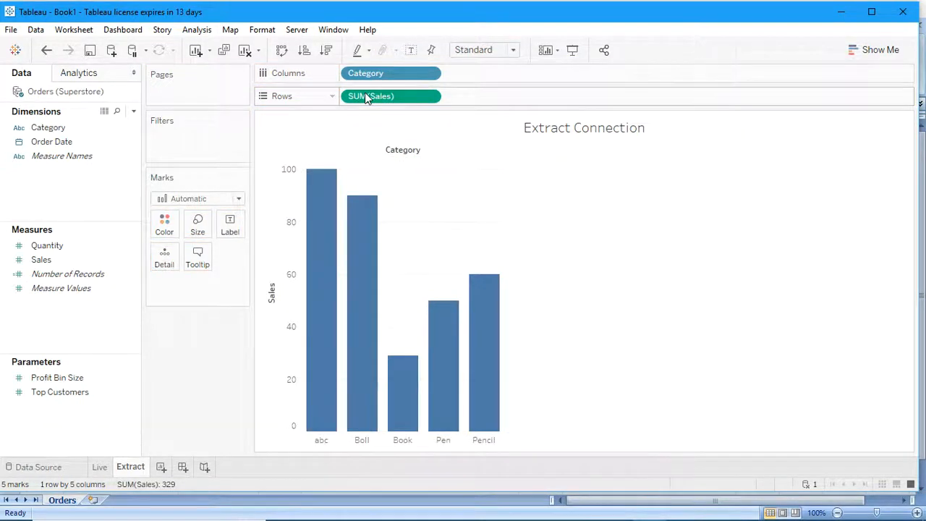
{"action": "left_click", "coordinate": [357, 438]}
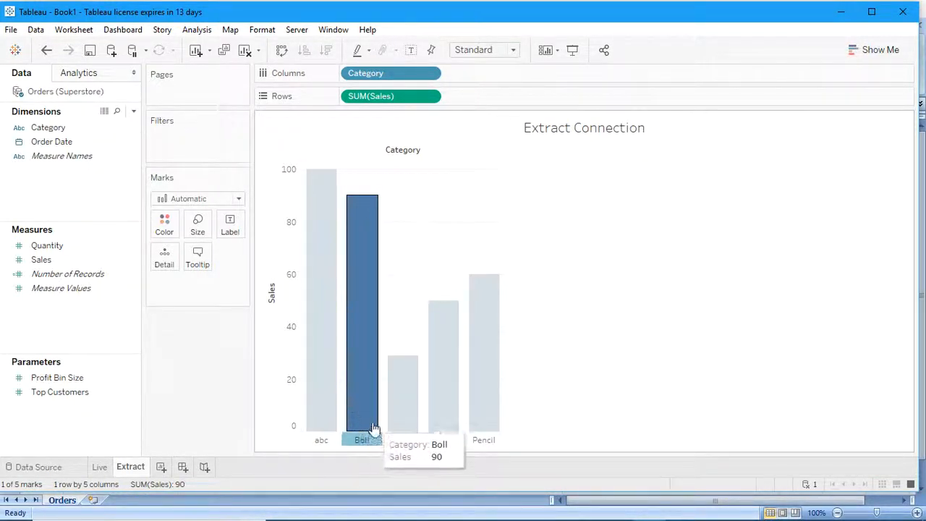
{"action": "left_click", "coordinate": [617, 392]}
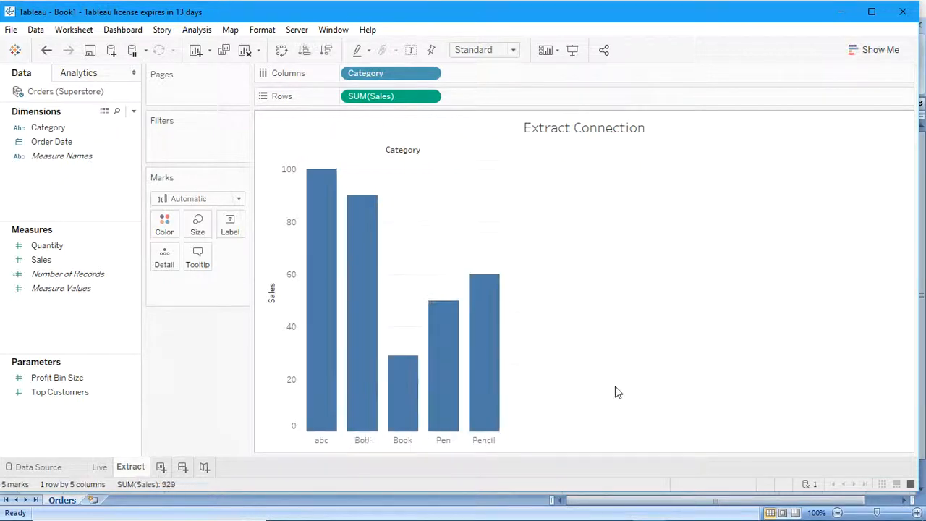
{"action": "left_click", "coordinate": [36, 246]}
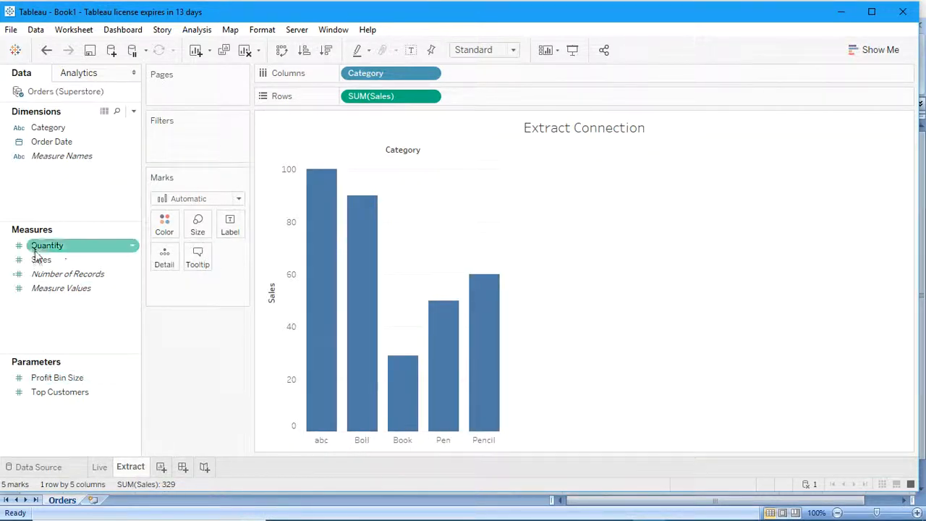
{"action": "left_click_drag", "start_coordinate": [36, 255], "coordinate": [230, 228]}
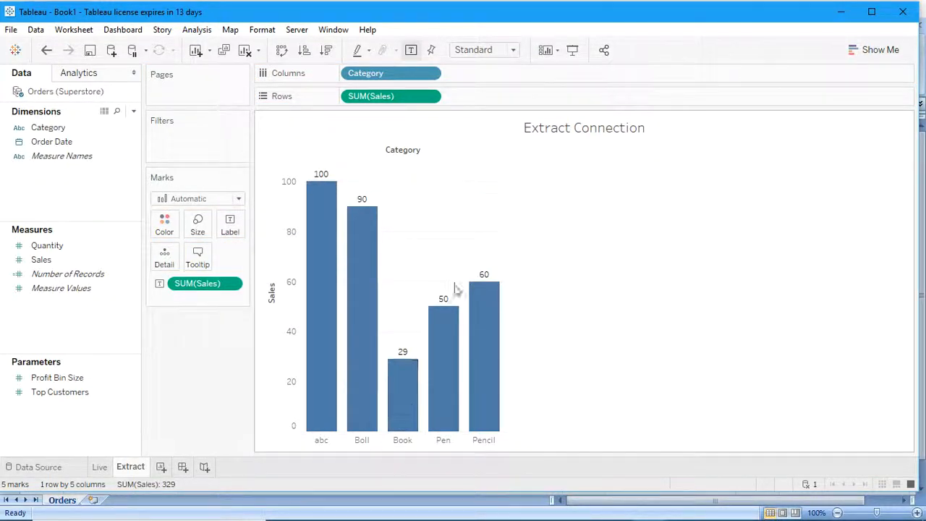
{"action": "mouse_move", "coordinate": [486, 289]}
{"action": "mouse_move", "coordinate": [325, 184]}
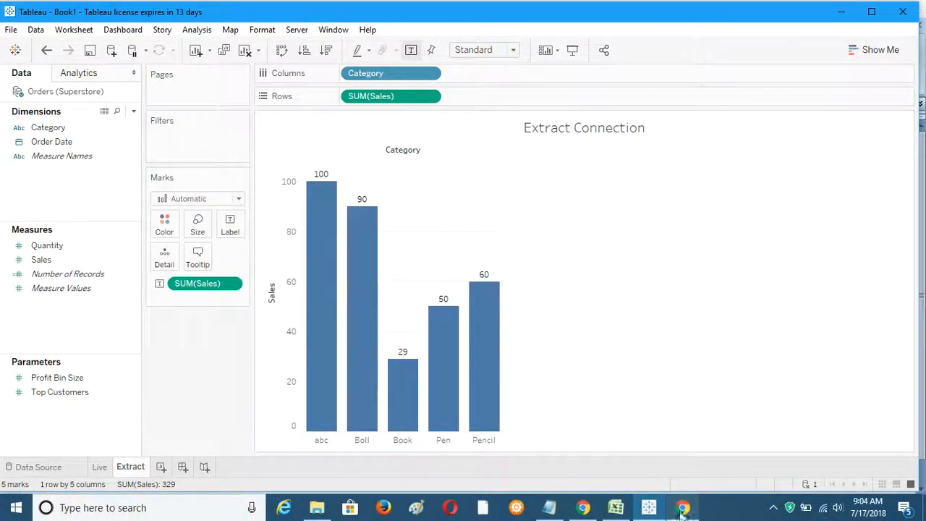
- Switch to Excel, copy the abc row down into row 7, and rename the copy's Category to xyz
{"action": "left_click", "coordinate": [648, 508]}
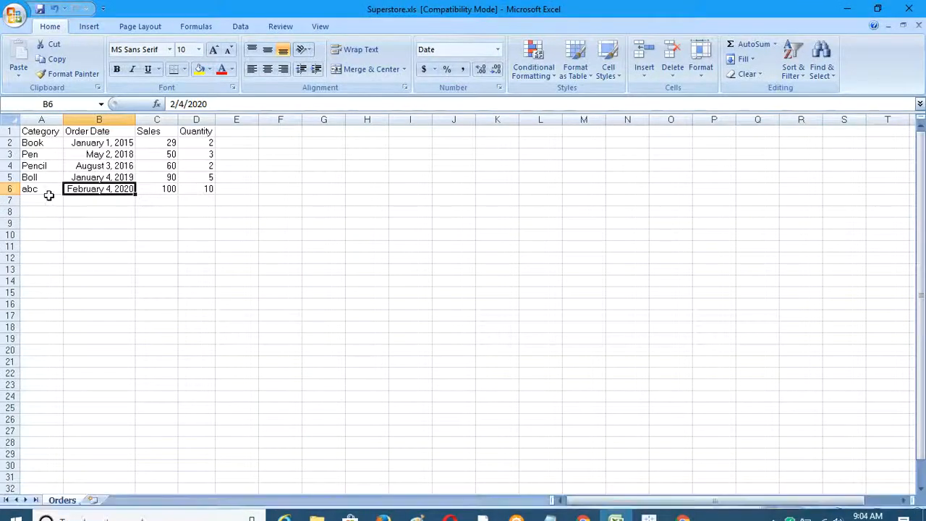
{"action": "left_click_drag", "start_coordinate": [41, 191], "coordinate": [199, 196]}
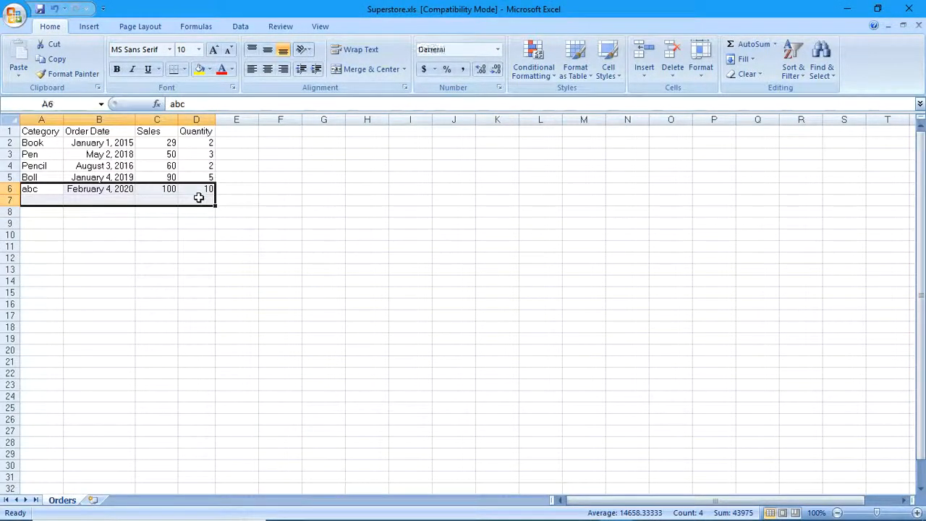
{"action": "key", "text": "ctrl+d"}
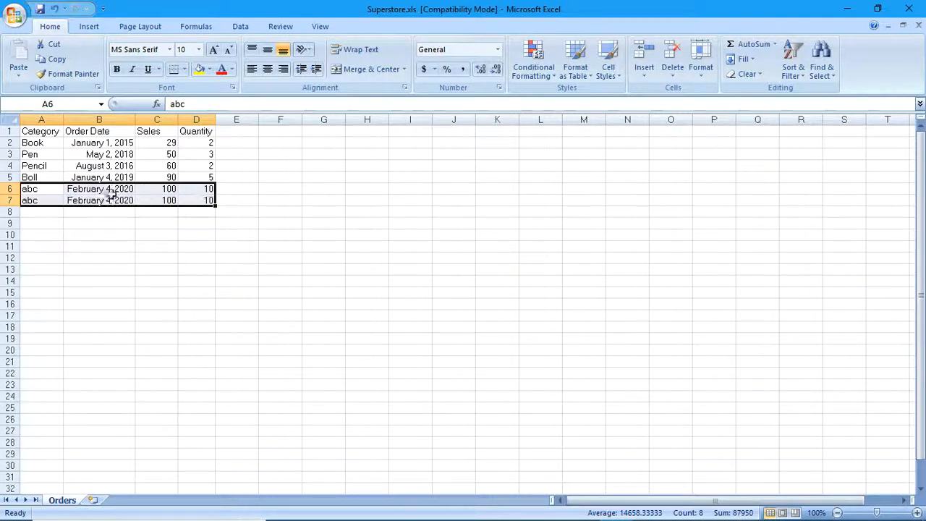
{"action": "left_click", "coordinate": [46, 201]}
{"action": "type", "text": "xyz"}
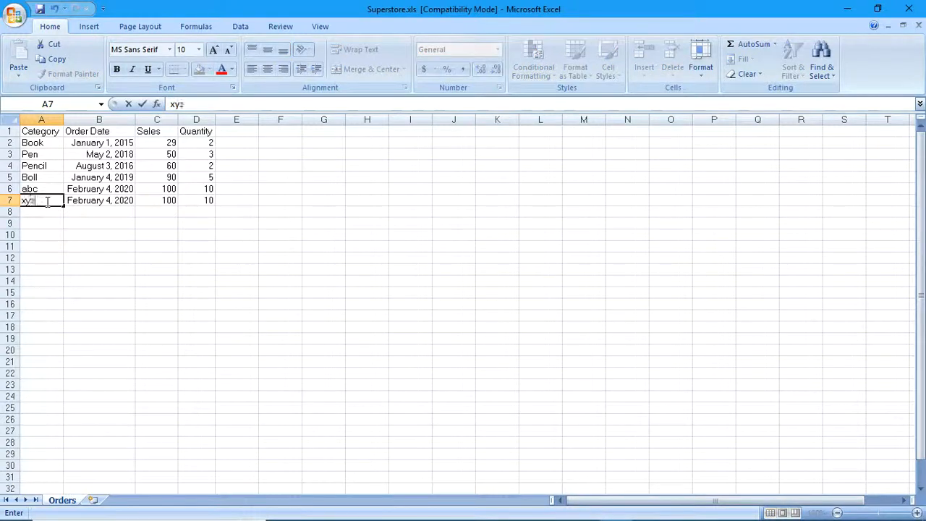
{"action": "key", "text": "Return"}
- Change the xyz row's Order Date in cell B7 to 3/4/2021
{"action": "key", "text": "Up"}
{"action": "key", "text": "Right"}
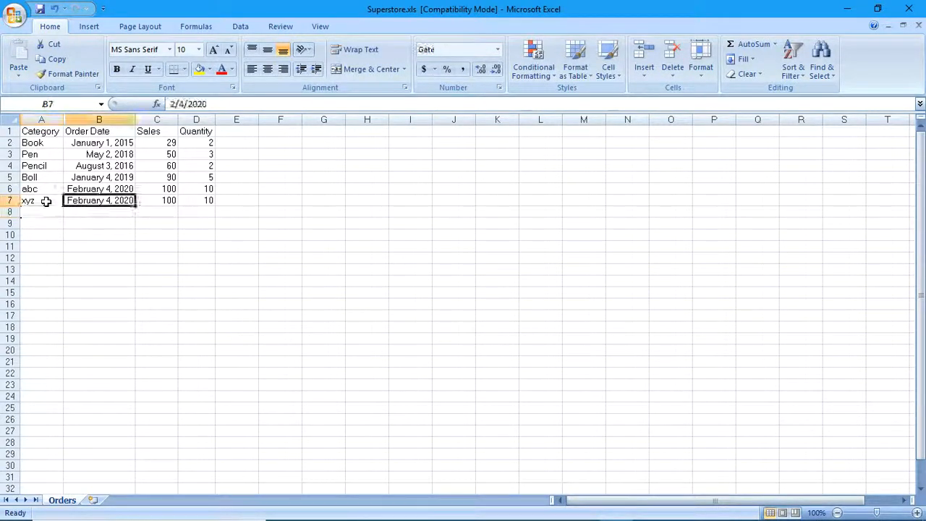
{"action": "left_click", "coordinate": [173, 104]}
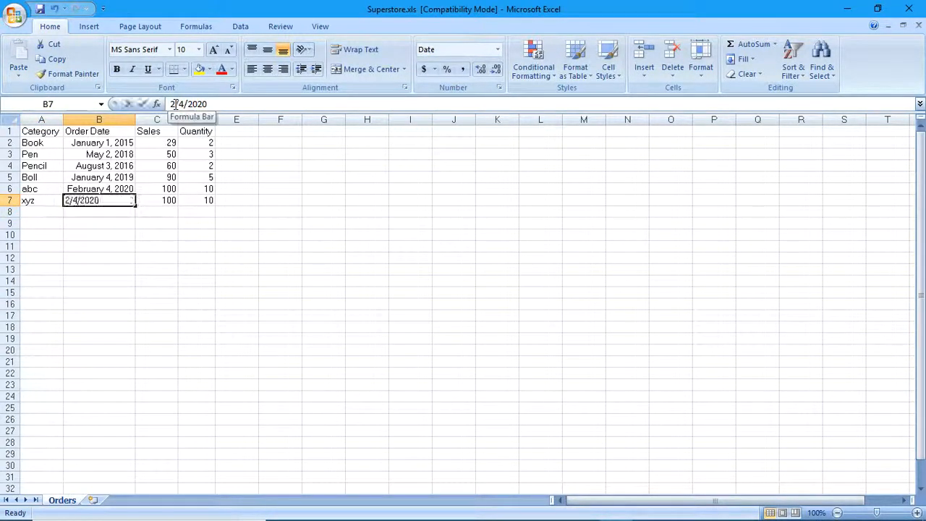
{"action": "key", "text": "BackSpace"}
{"action": "type", "text": "3"}
{"action": "key", "text": "Return"}
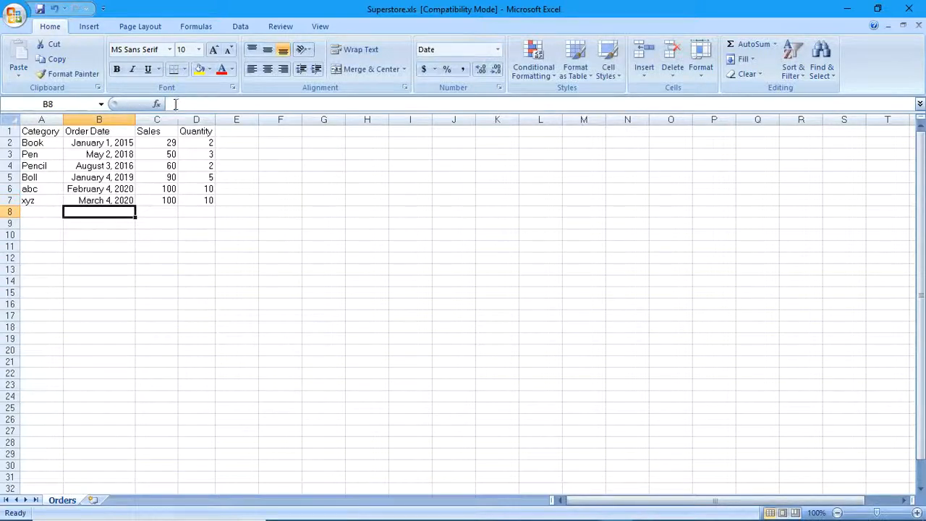
{"action": "key", "text": "Up"}
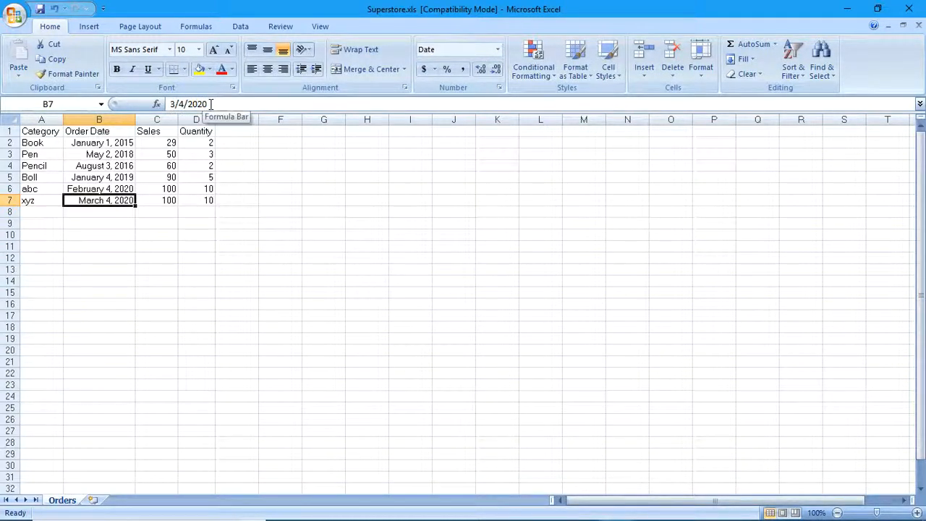
{"action": "left_click", "coordinate": [206, 105]}
{"action": "key", "text": "BackSpace"}
{"action": "type", "text": "1"}
{"action": "key", "text": "Return"}
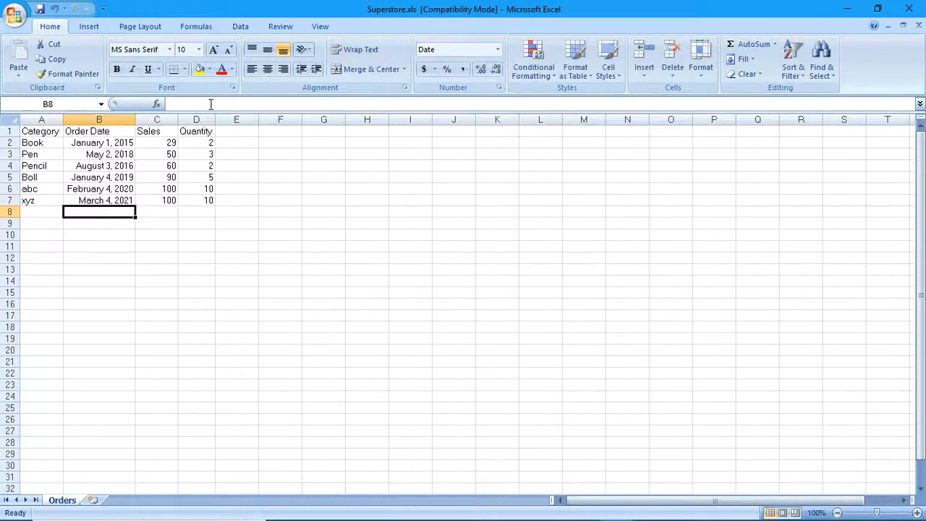
- Set the xyz row's Sales in C7 to 10 and its Quantity in D7 to 15
{"action": "left_click", "coordinate": [167, 198]}
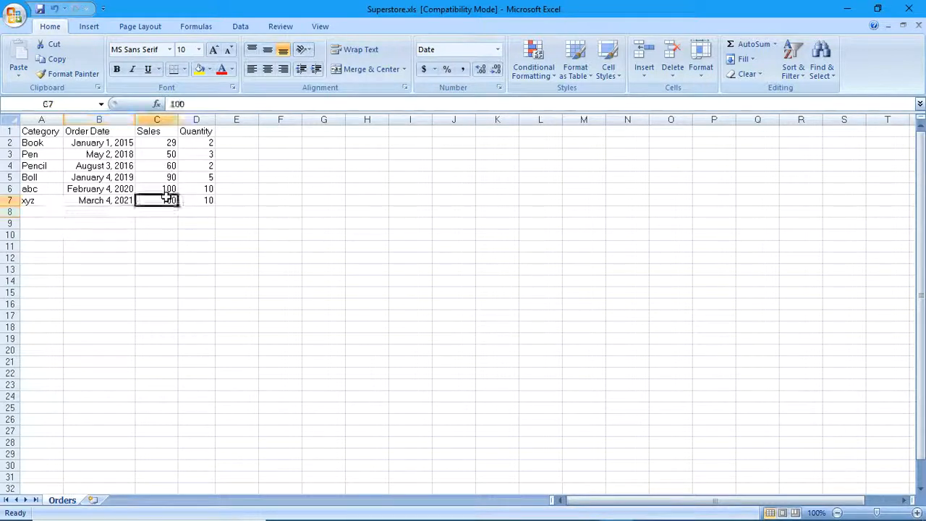
{"action": "left_click", "coordinate": [208, 103]}
{"action": "key", "text": "BackSpace"}
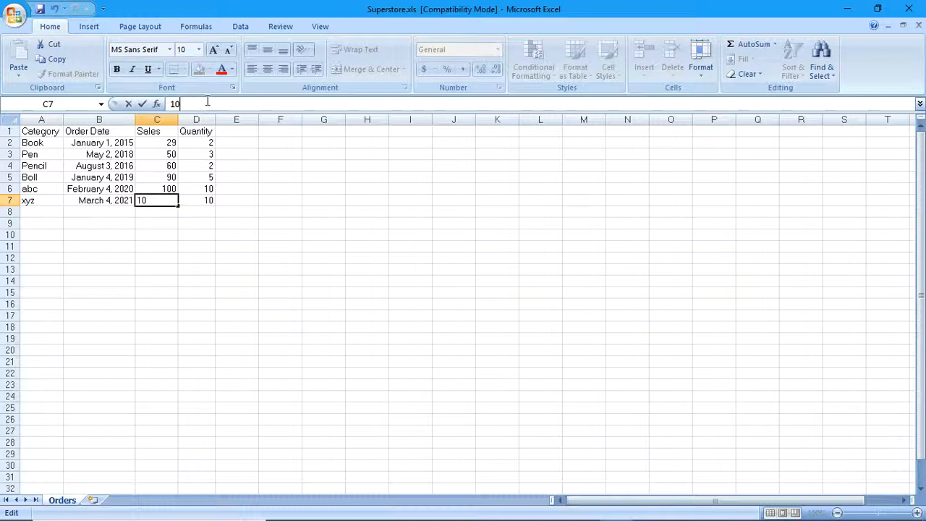
{"action": "key", "text": "Return"}
{"action": "left_click", "coordinate": [202, 201]}
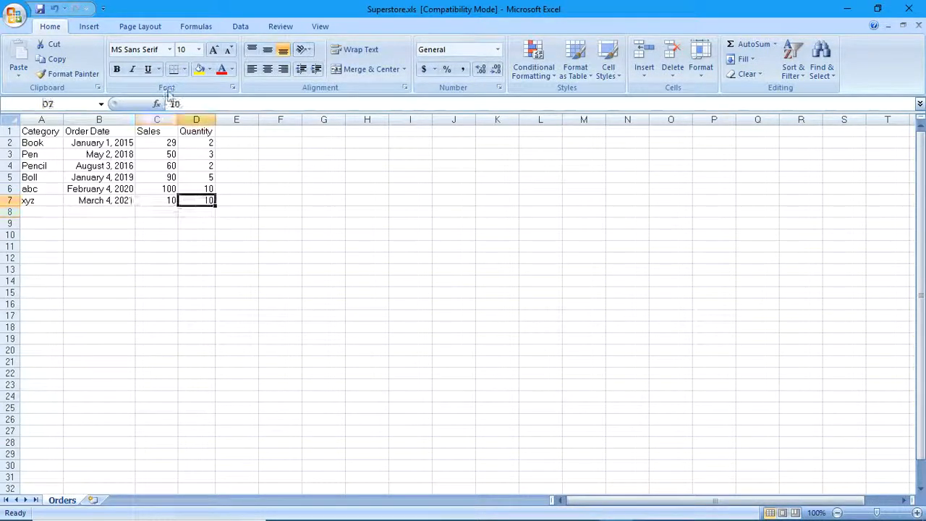
{"action": "left_click", "coordinate": [205, 102]}
{"action": "key", "text": "BackSpace"}
{"action": "key", "text": "BackSpace"}
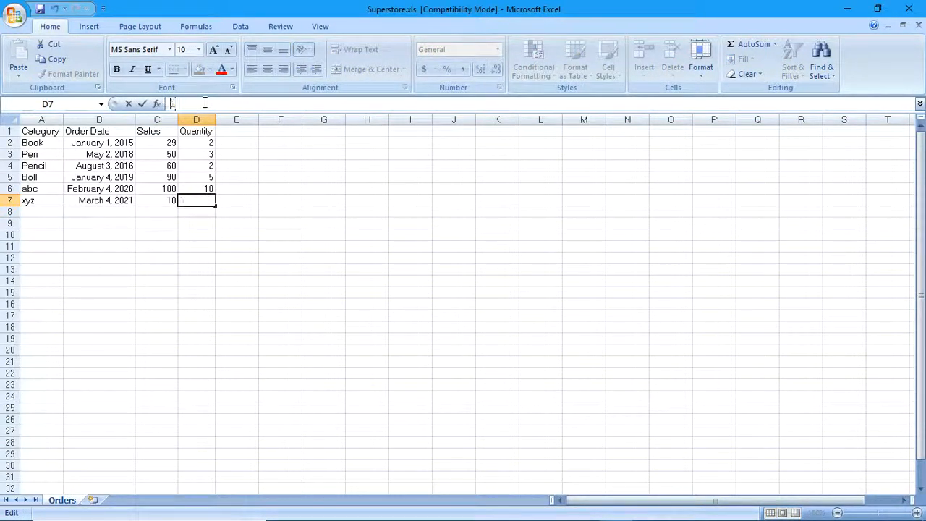
{"action": "type", "text": "15"}
{"action": "key", "text": "Return"}
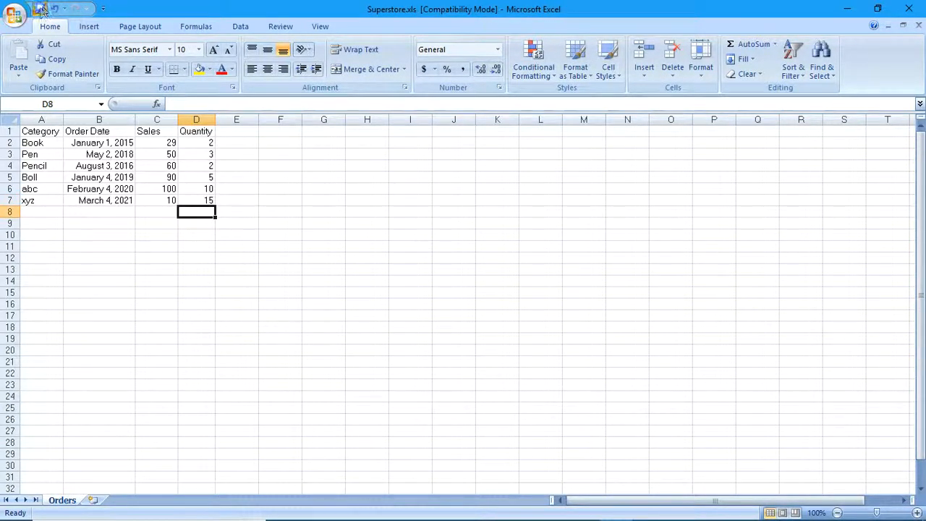
- Save the workbook, switch to Tableau, and refresh the Orders (Superstore) data source from the Extract worksheet
{"action": "left_click", "coordinate": [41, 10]}
{"action": "left_click", "coordinate": [648, 515]}
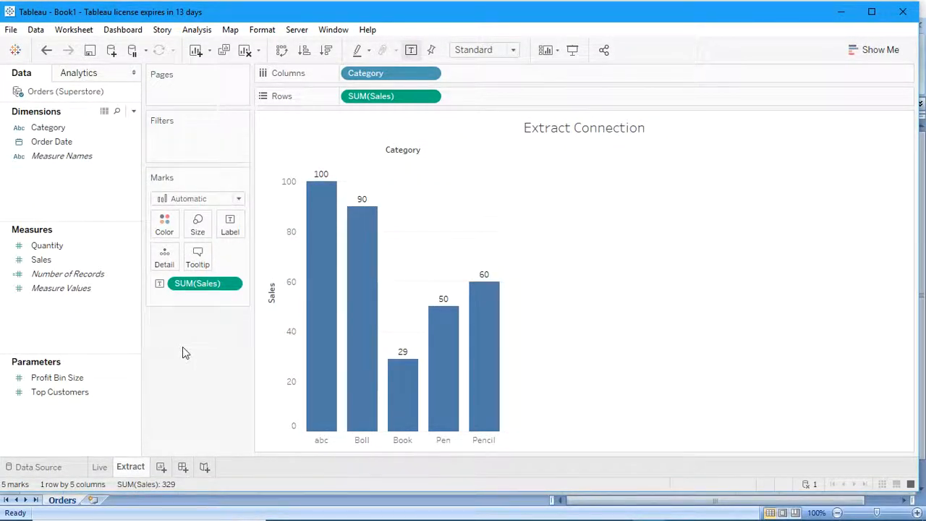
{"action": "right_click", "coordinate": [41, 93]}
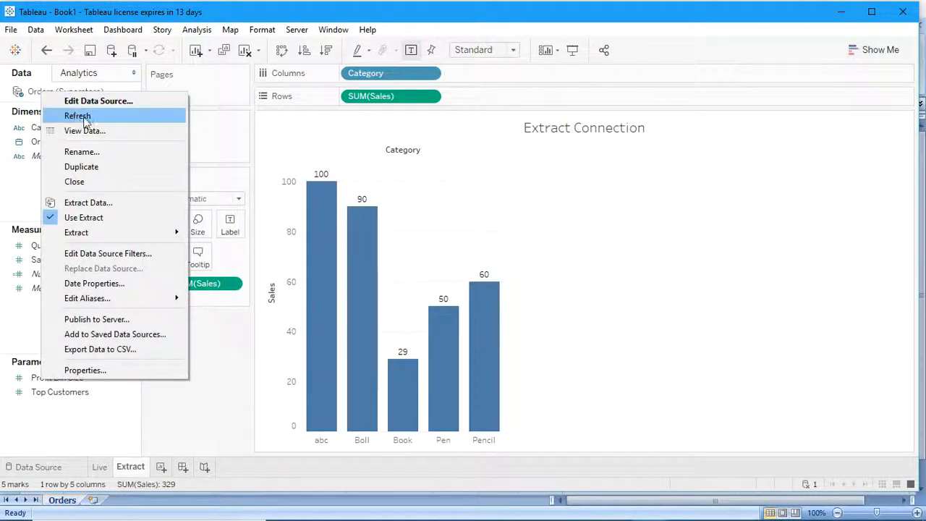
{"action": "left_click", "coordinate": [82, 117]}
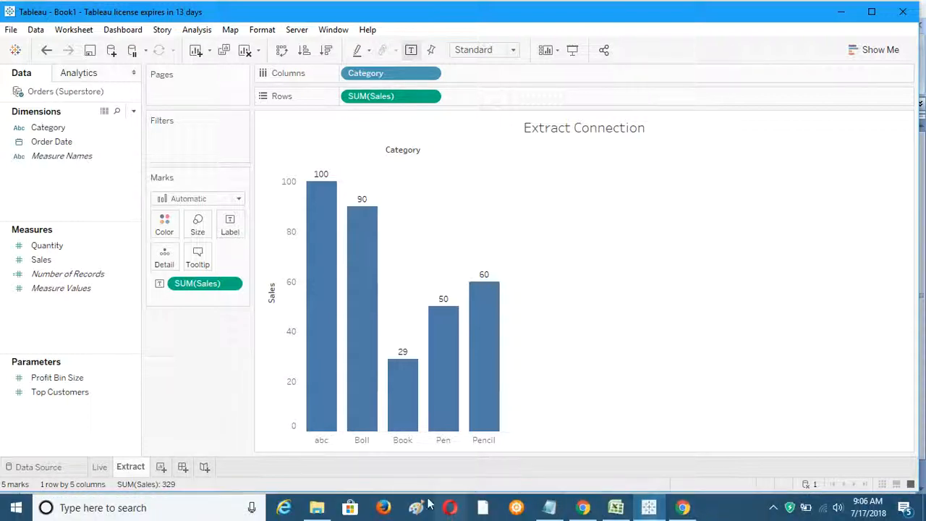
{"action": "left_click", "coordinate": [691, 508]}
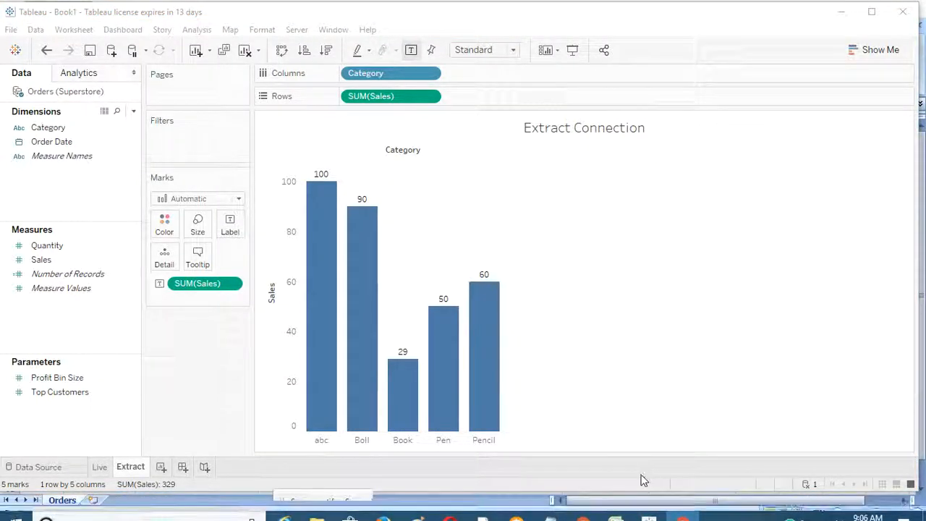
{"action": "left_click", "coordinate": [682, 508]}
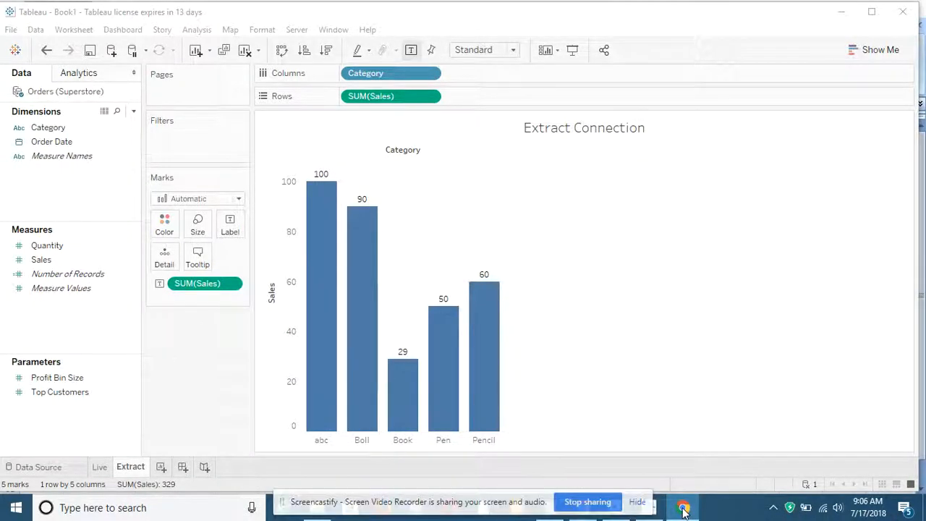